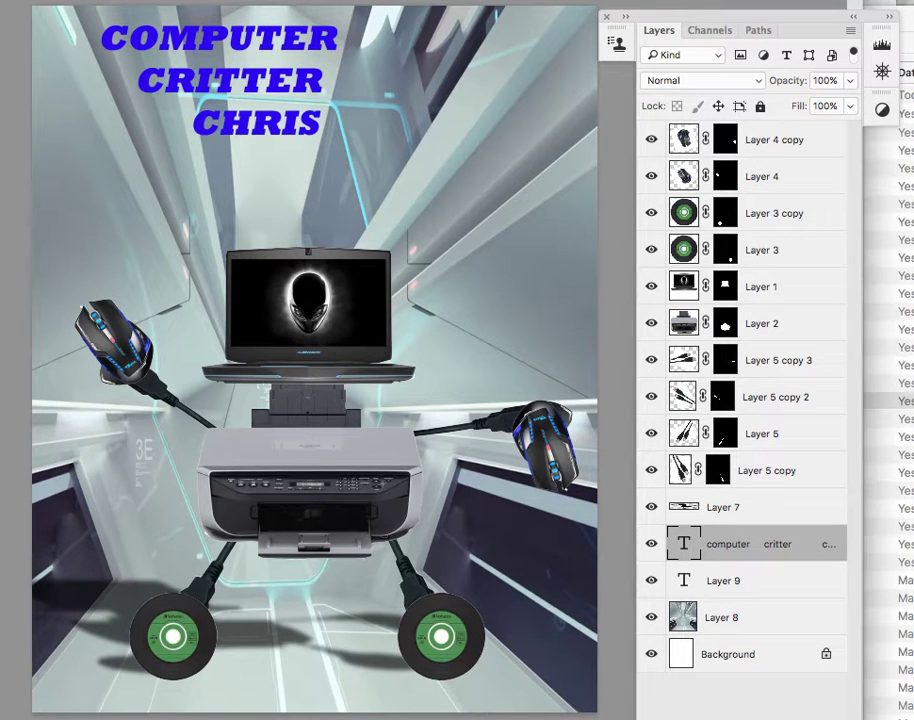
Step: Switch to the example poster images, look at the computer and garden critter designs, and return to the Photoshop document
{"action": "key", "text": "super+Tab"}
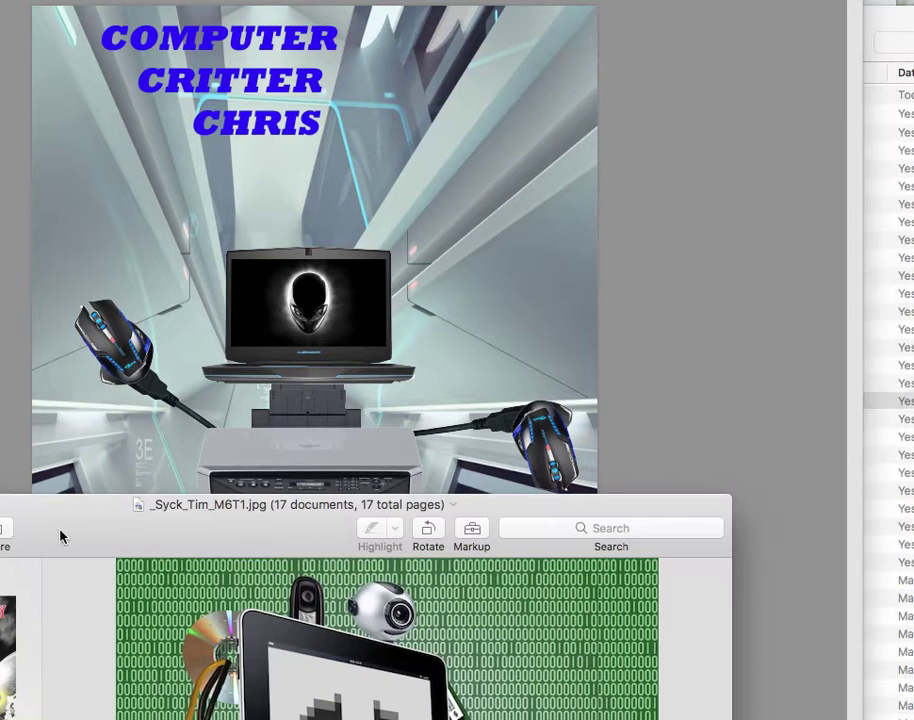
{"action": "left_click_drag", "start_coordinate": [60, 530], "coordinate": [10, 16]}
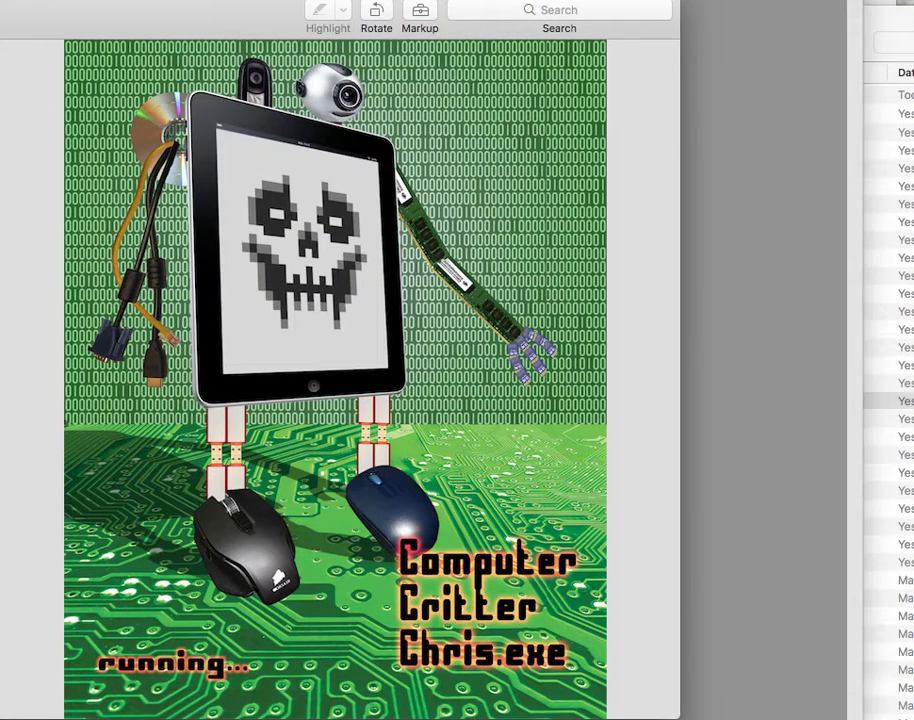
{"action": "key", "text": "Down"}
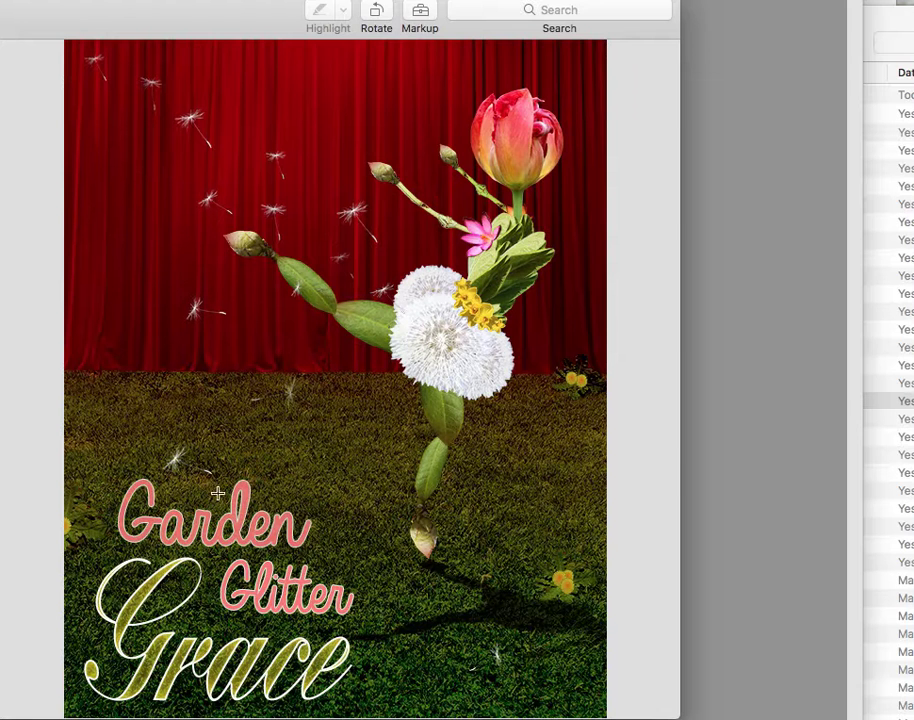
{"action": "left_click", "coordinate": [710, 235]}
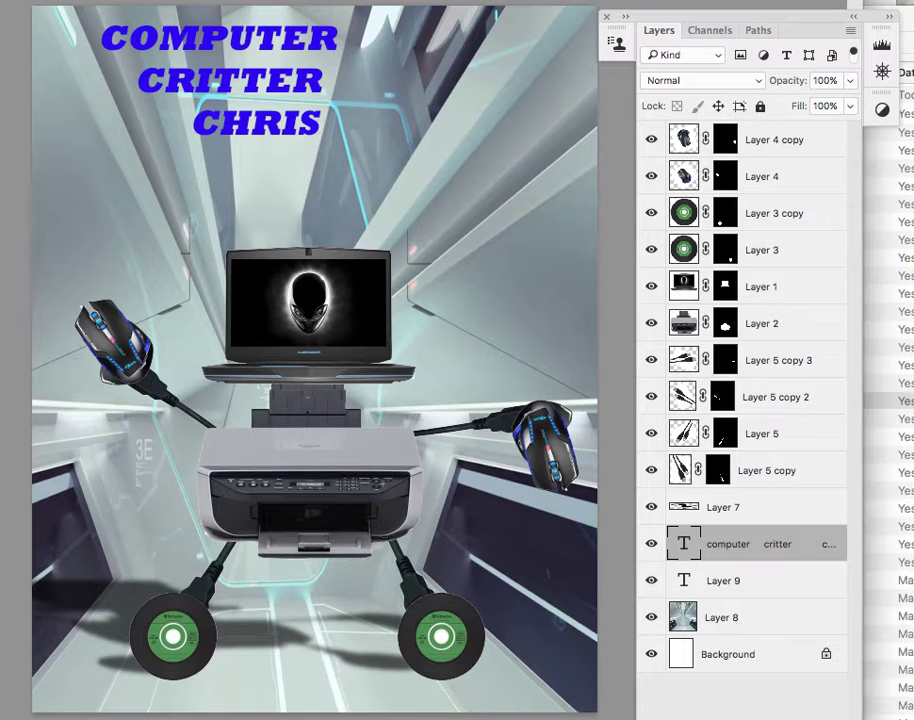
Step: Group all critter layers from Layer 7 up to Layer 4 copy, and toggle the group's visibility to check it
{"action": "left_click", "coordinate": [800, 472]}
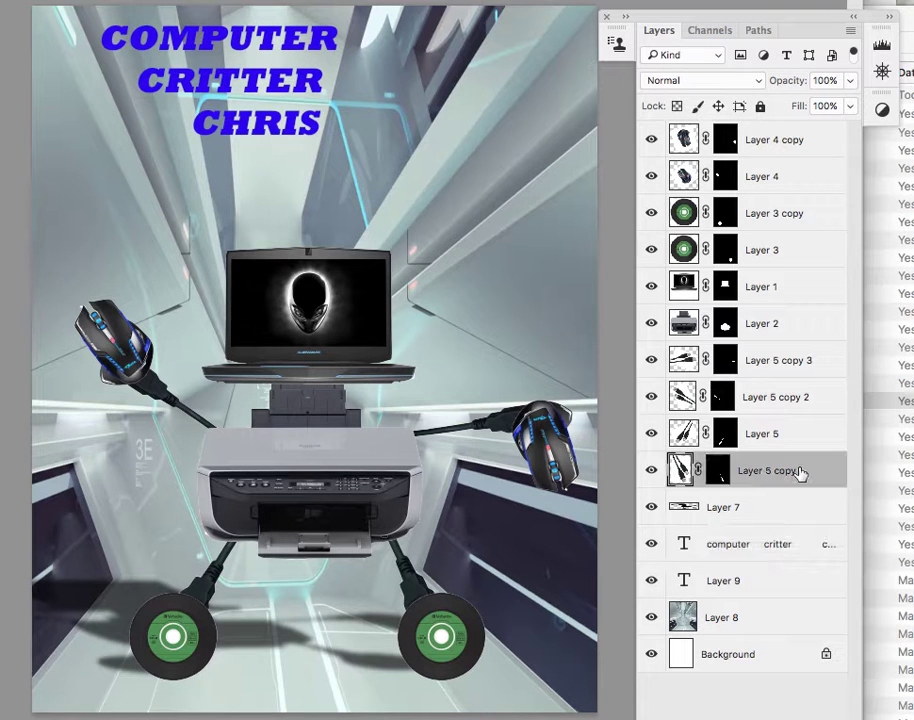
{"action": "left_click", "coordinate": [771, 508]}
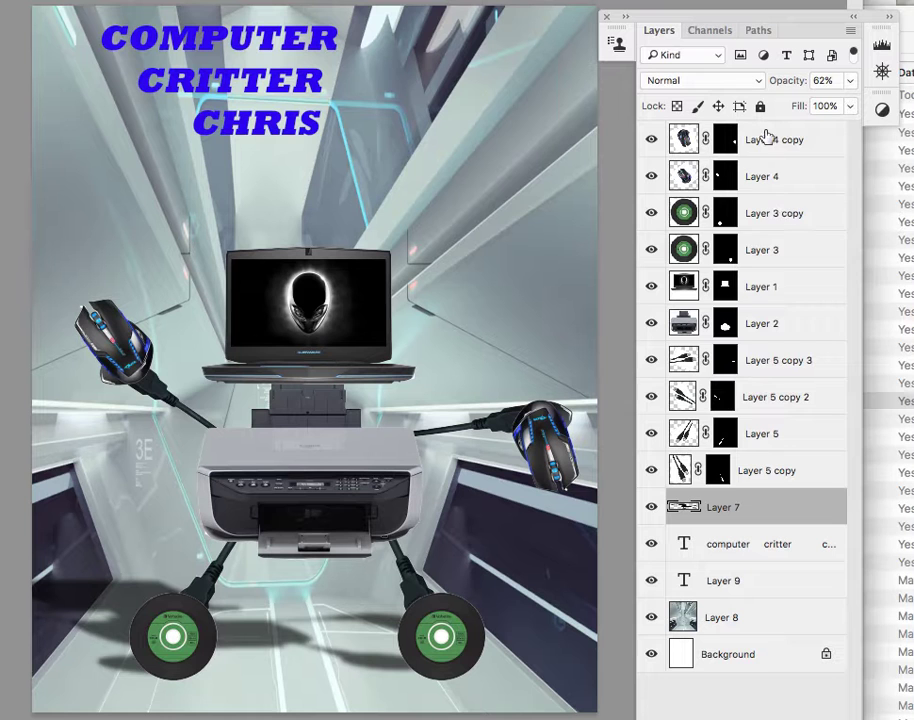
{"action": "left_click", "coordinate": [766, 137], "text": "shift"}
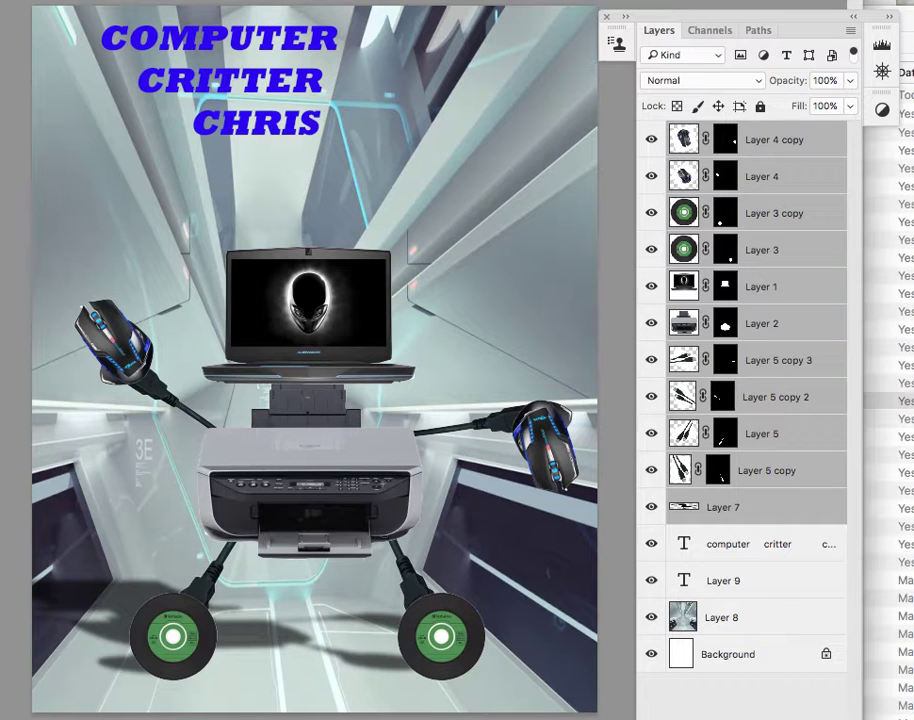
{"action": "key", "text": "super+g"}
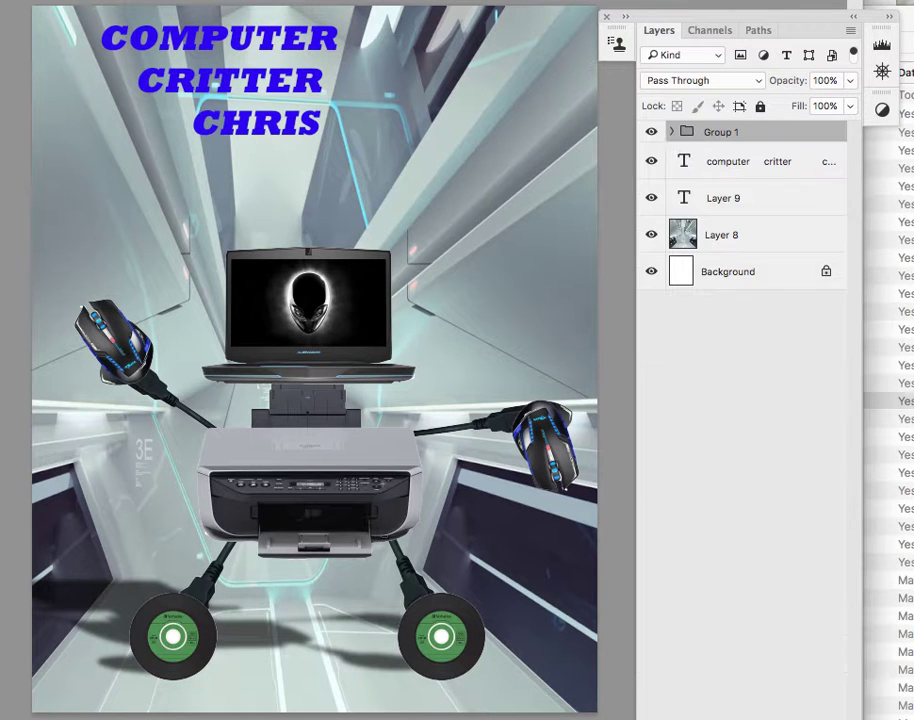
{"action": "left_click", "coordinate": [651, 132]}
{"action": "left_click", "coordinate": [651, 132]}
Step: Scale the critter group up slightly and reposition it to fit within the width of the poster
{"action": "mouse_move", "coordinate": [253, 455]}
{"action": "left_mouse_down"}
{"action": "mouse_move", "coordinate": [241, 428]}
{"action": "mouse_move", "coordinate": [239, 459]}
{"action": "mouse_move", "coordinate": [252, 450]}
{"action": "left_mouse_up"}
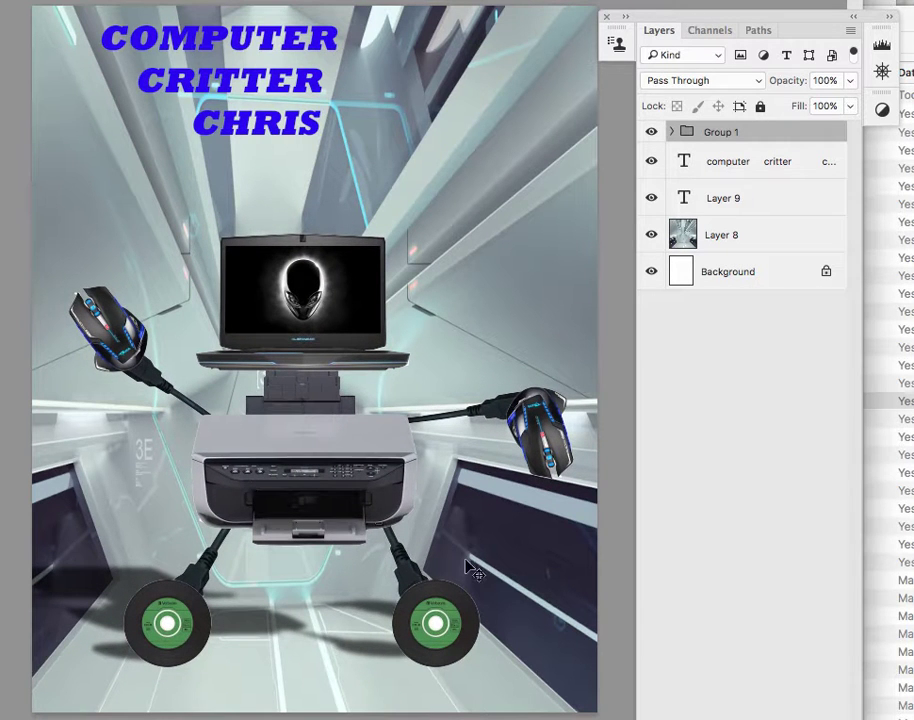
{"action": "mouse_move", "coordinate": [297, 310]}
{"action": "left_mouse_down"}
{"action": "mouse_move", "coordinate": [283, 228]}
{"action": "mouse_move", "coordinate": [290, 326]}
{"action": "left_mouse_up"}
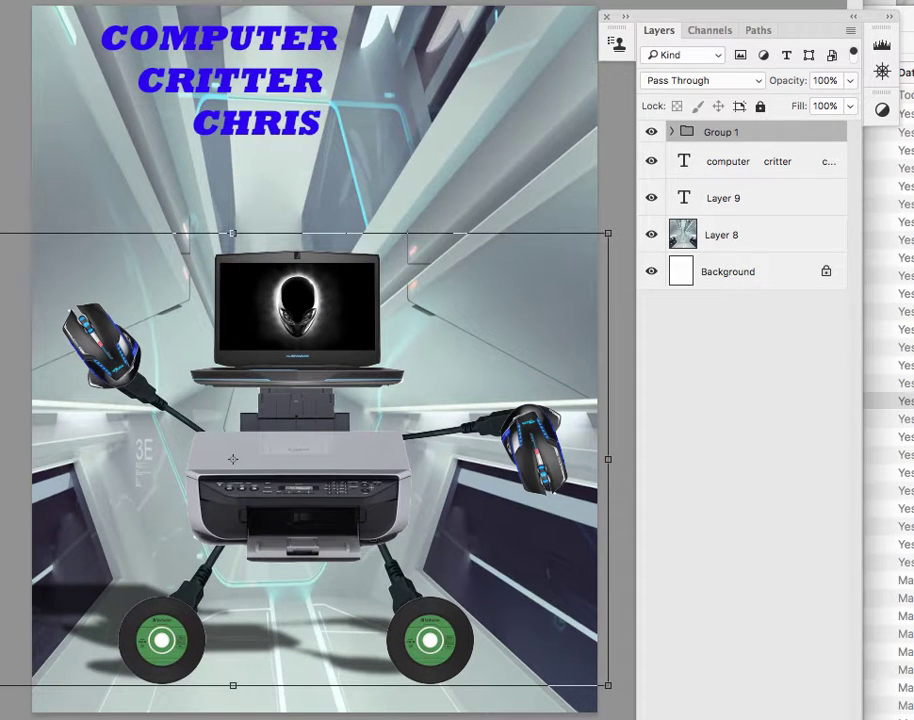
{"action": "left_click_drag", "start_coordinate": [0, 233], "coordinate": [0, 198]}
{"action": "key", "text": "Return"}
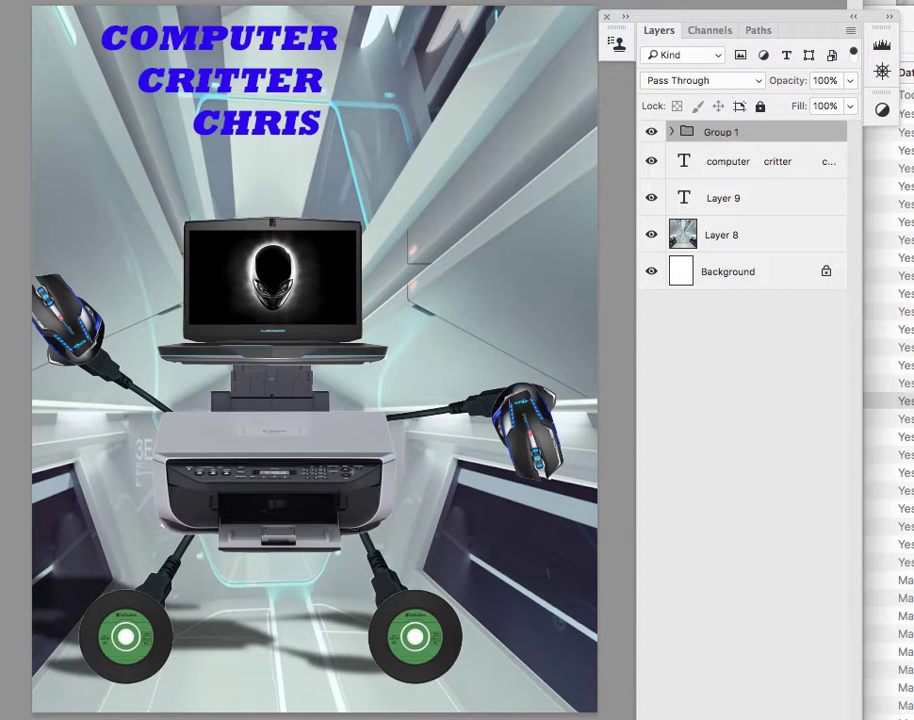
{"action": "left_click_drag", "start_coordinate": [224, 302], "coordinate": [241, 290]}
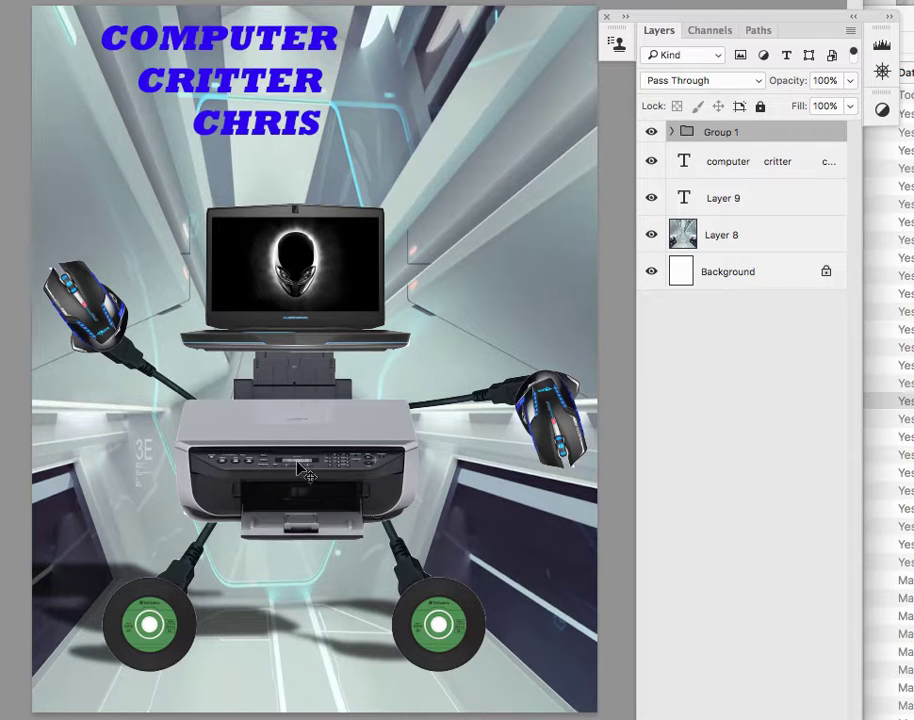
{"action": "left_click_drag", "start_coordinate": [338, 328], "coordinate": [304, 332]}
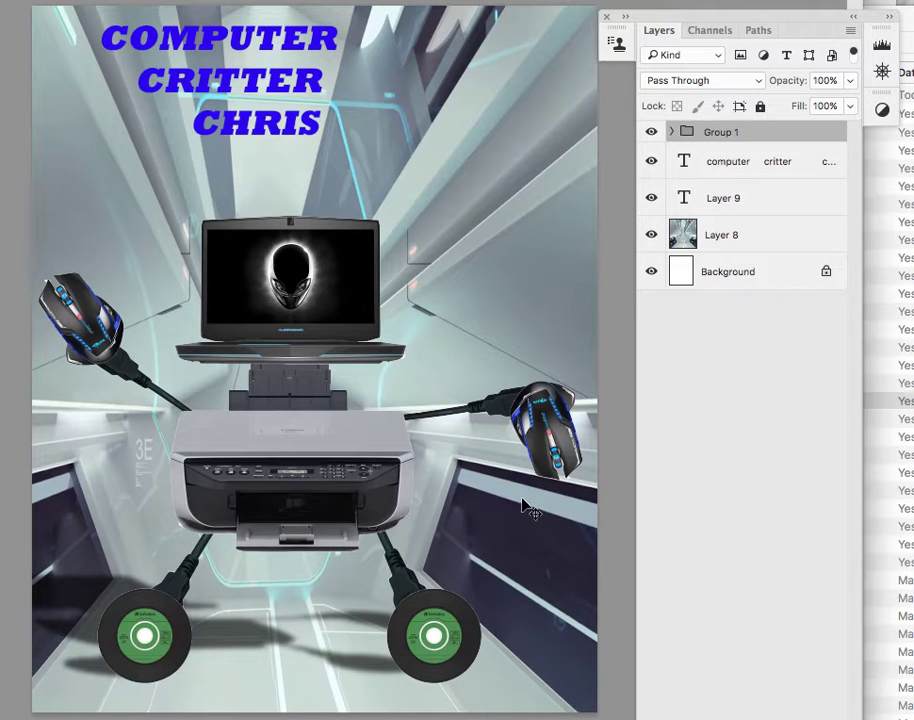
Step: Add a Levels adjustment above the Layer 8 background image, with shadow input 20 and slightly adjusted midtones
{"action": "left_click", "coordinate": [651, 234]}
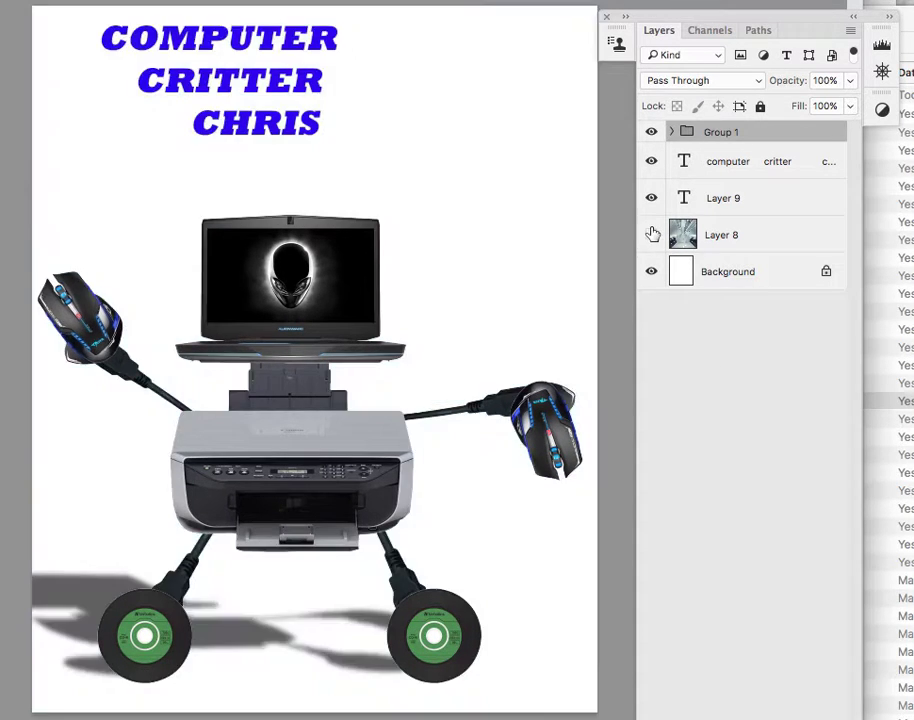
{"action": "left_click", "coordinate": [651, 234]}
{"action": "left_click", "coordinate": [769, 238]}
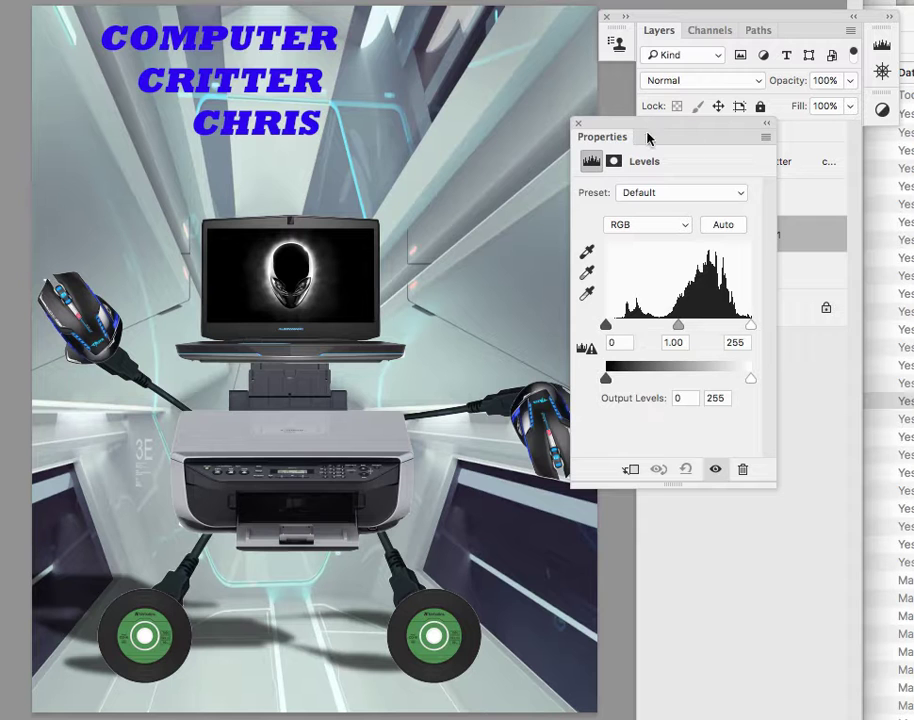
{"action": "left_click_drag", "start_coordinate": [646, 135], "coordinate": [614, 45]}
{"action": "left_click_drag", "start_coordinate": [573, 235], "coordinate": [585, 235]}
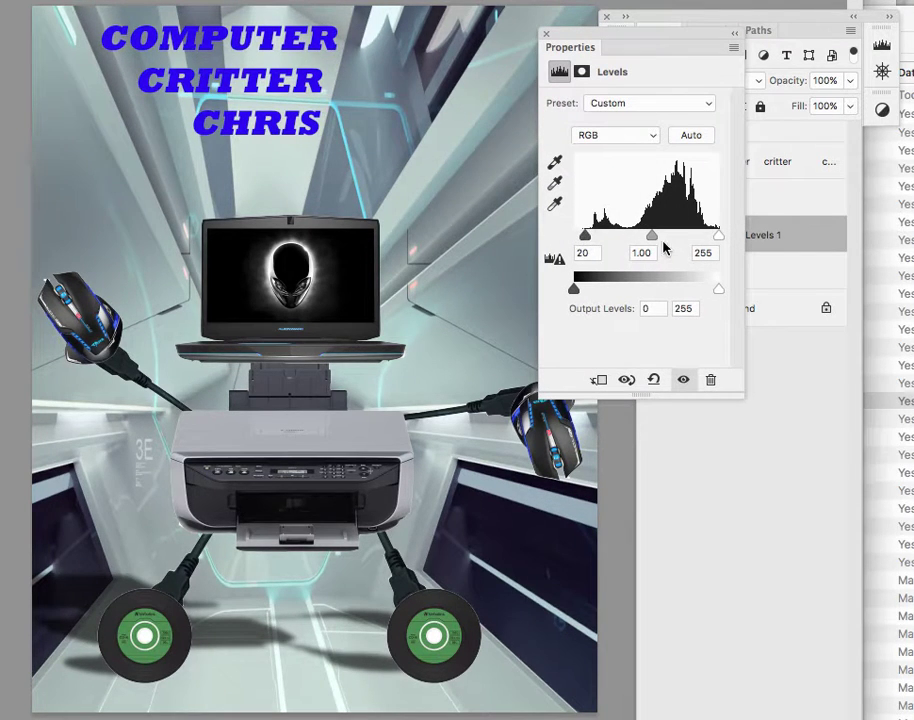
{"action": "mouse_move", "coordinate": [653, 238]}
{"action": "left_mouse_down"}
{"action": "mouse_move", "coordinate": [617, 237]}
{"action": "mouse_move", "coordinate": [702, 238]}
{"action": "mouse_move", "coordinate": [616, 237]}
{"action": "mouse_move", "coordinate": [651, 244]}
{"action": "left_mouse_up"}
{"action": "left_click_drag", "start_coordinate": [583, 35], "coordinate": [0, 218]}
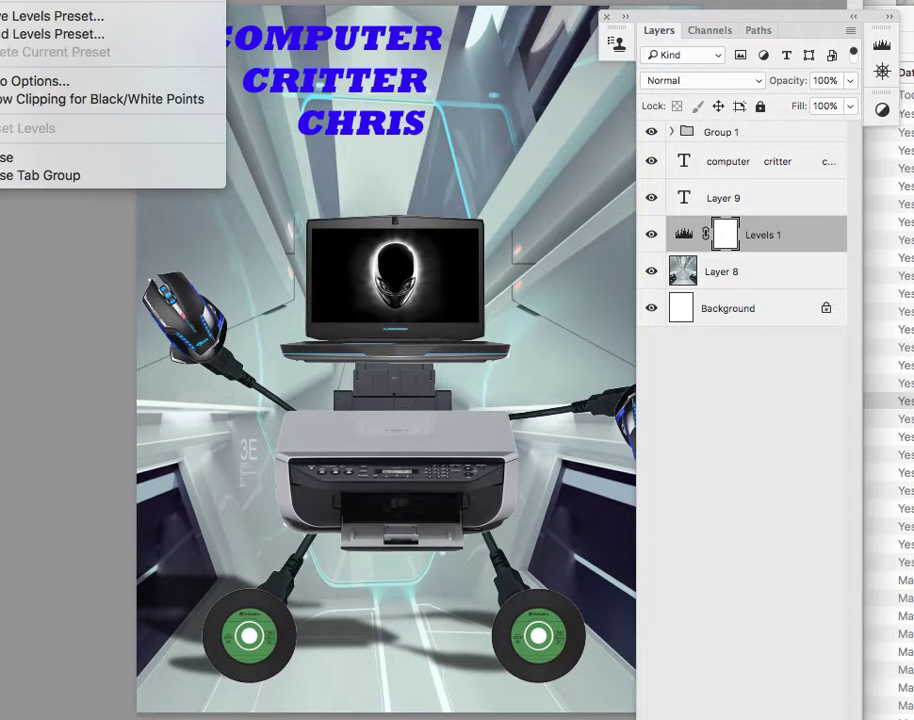
{"action": "key", "text": "Escape"}
{"action": "scroll", "coordinate": [376, 360], "scroll_direction": "right", "scroll_amount": 3}
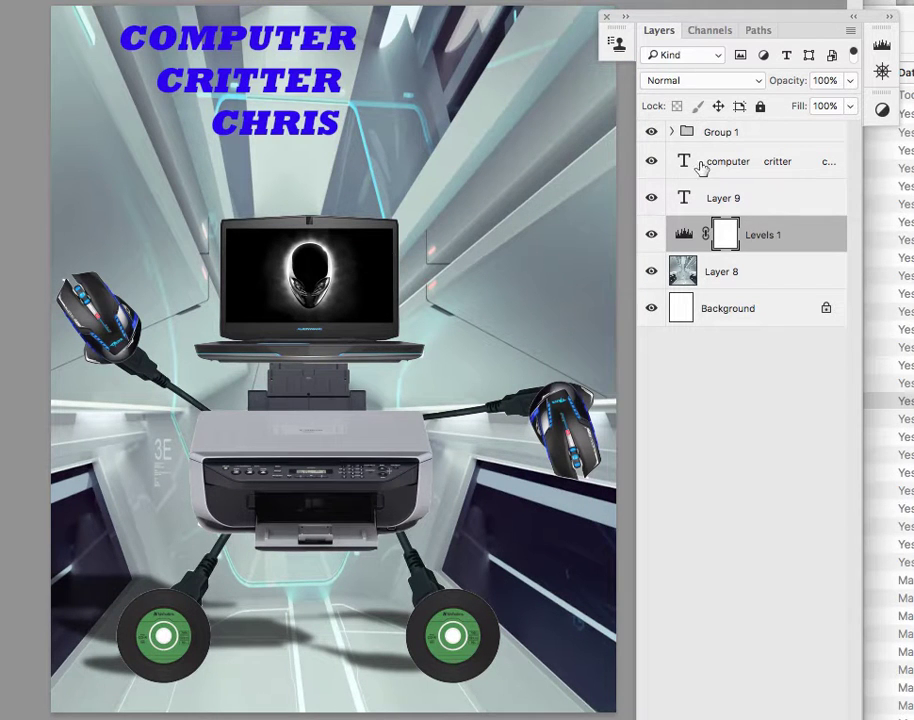
Step: Expand the critter group and add an Outer Glow effect to the laptop on Layer 1
{"action": "left_click", "coordinate": [673, 132]}
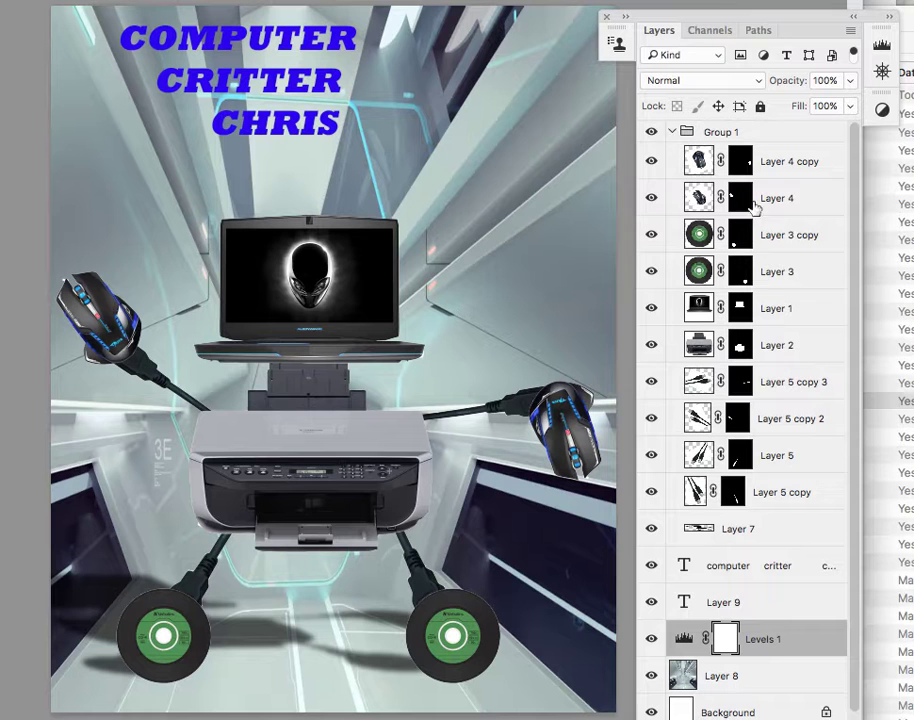
{"action": "scroll", "coordinate": [770, 222], "scroll_direction": "down", "scroll_amount": 1}
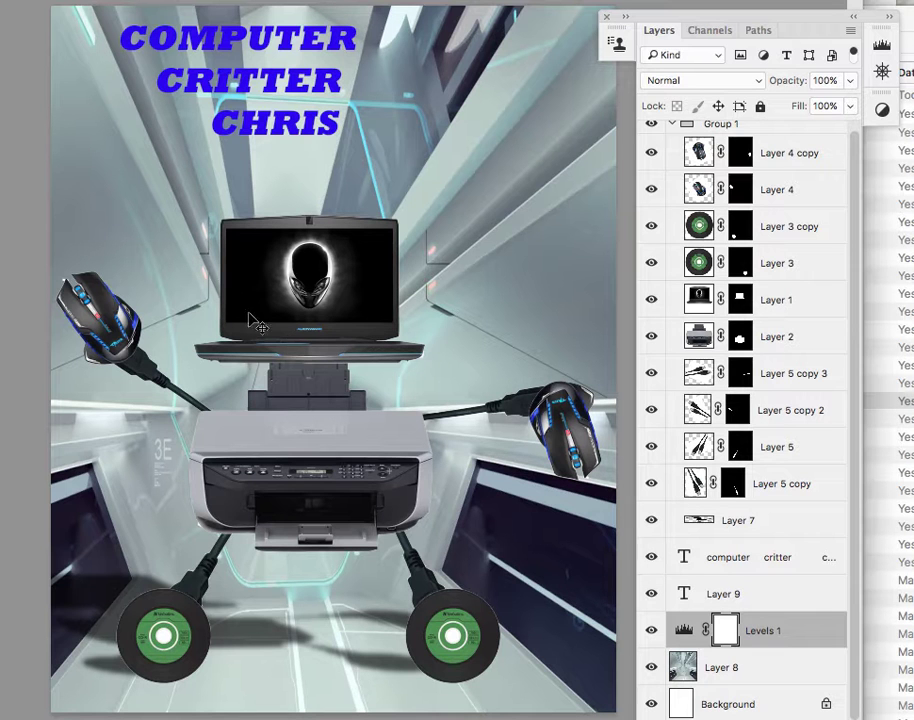
{"action": "left_click", "coordinate": [652, 299]}
{"action": "left_click", "coordinate": [652, 299]}
{"action": "left_click", "coordinate": [788, 300]}
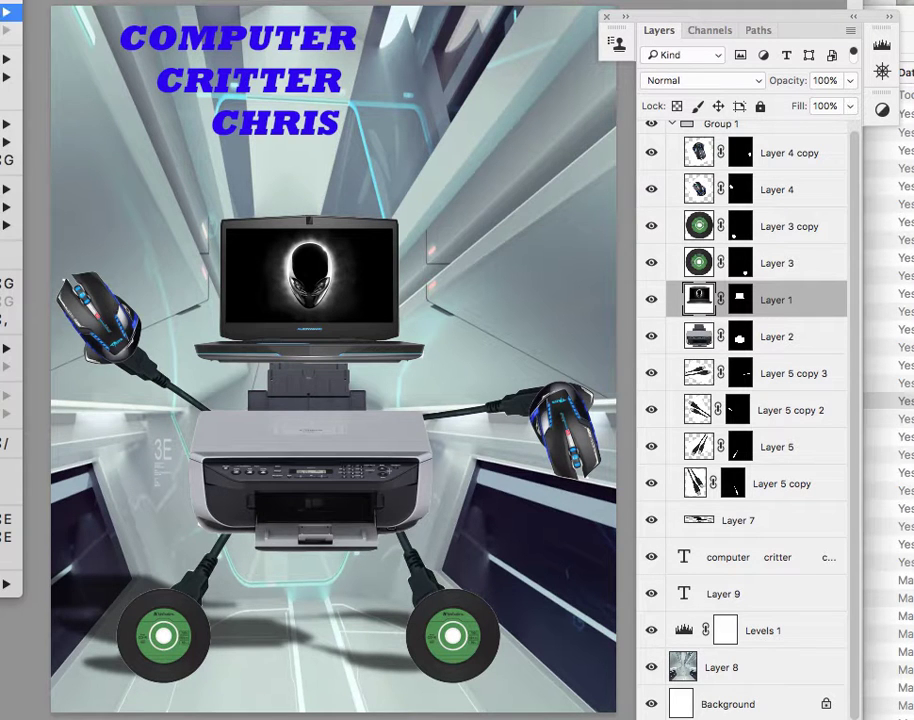
{"action": "mouse_move", "coordinate": [8, 8]}
{"action": "left_click", "coordinate": [133, 193]}
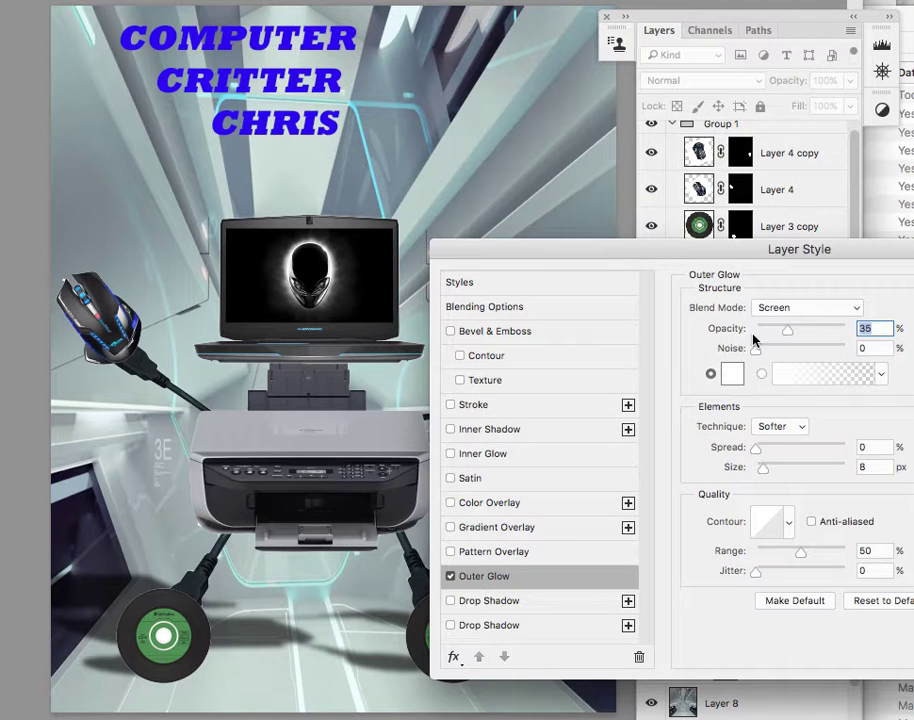
Step: Set the laptop's outer glow to orange with Normal blend mode and 72% opacity
{"action": "left_click", "coordinate": [732, 375]}
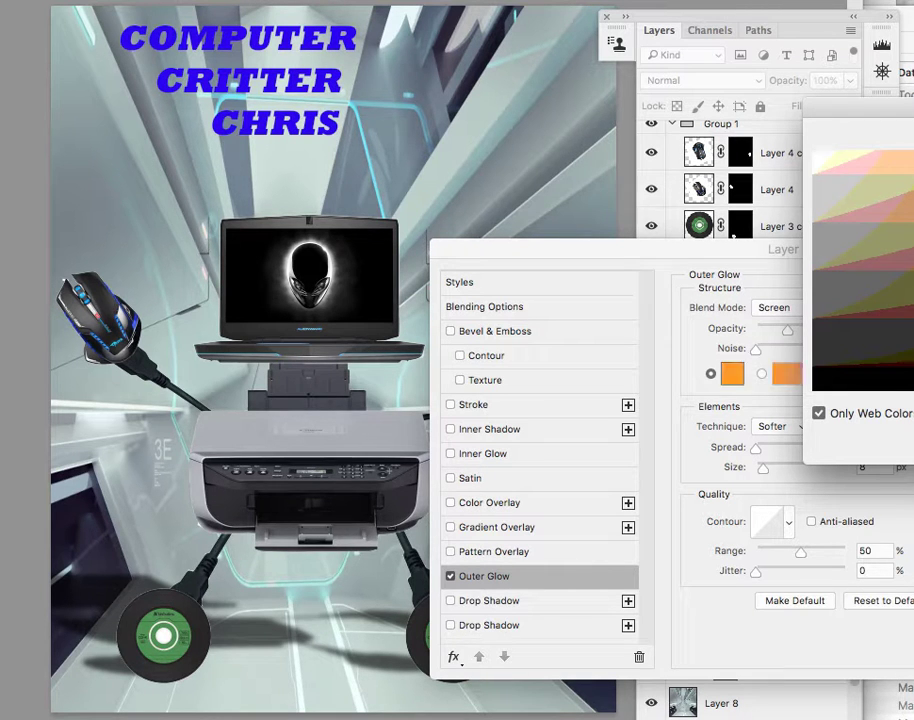
{"action": "key", "text": "Return"}
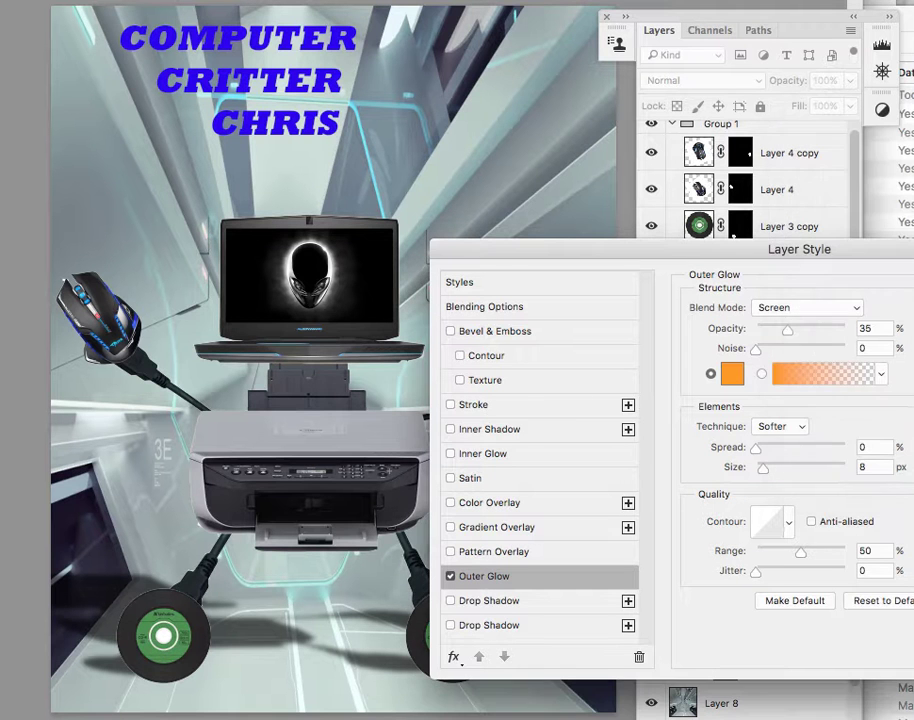
{"action": "left_click", "coordinate": [802, 314]}
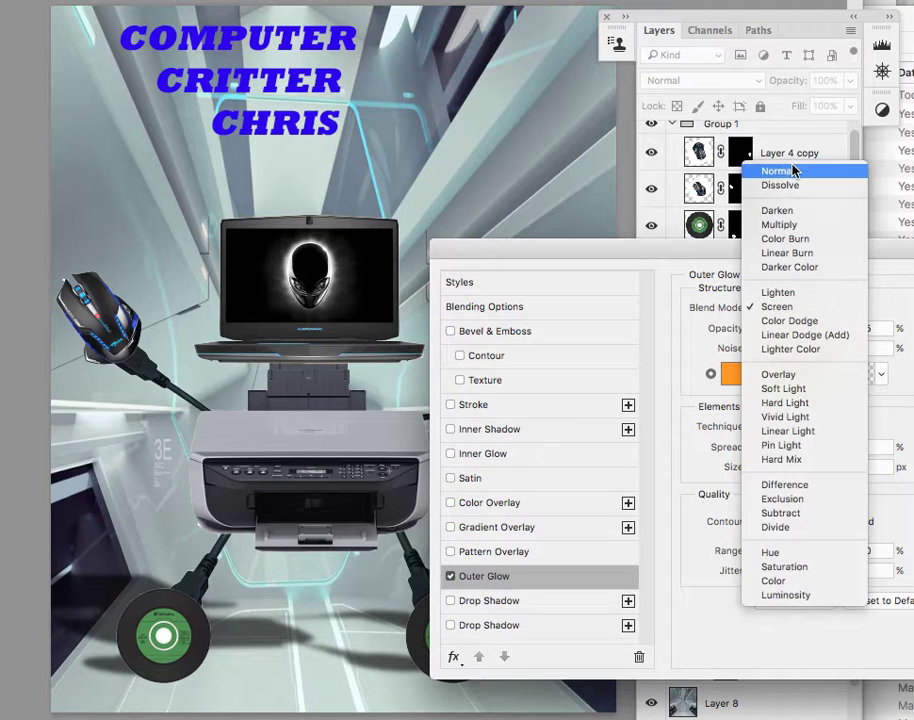
{"action": "left_click", "coordinate": [778, 263]}
{"action": "left_click_drag", "start_coordinate": [788, 335], "coordinate": [820, 333]}
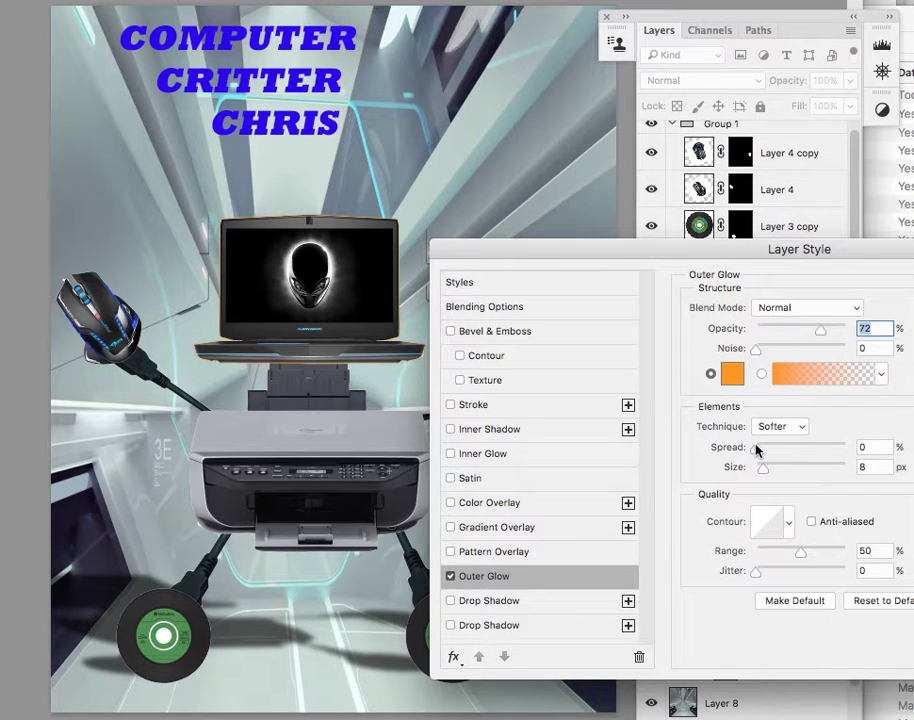
Step: Set the laptop glow's spread to 33%, size to 54 px and opacity to 43%, and apply the layer style
{"action": "left_click_drag", "start_coordinate": [757, 450], "coordinate": [803, 473]}
{"action": "left_click_drag", "start_coordinate": [821, 330], "coordinate": [783, 333]}
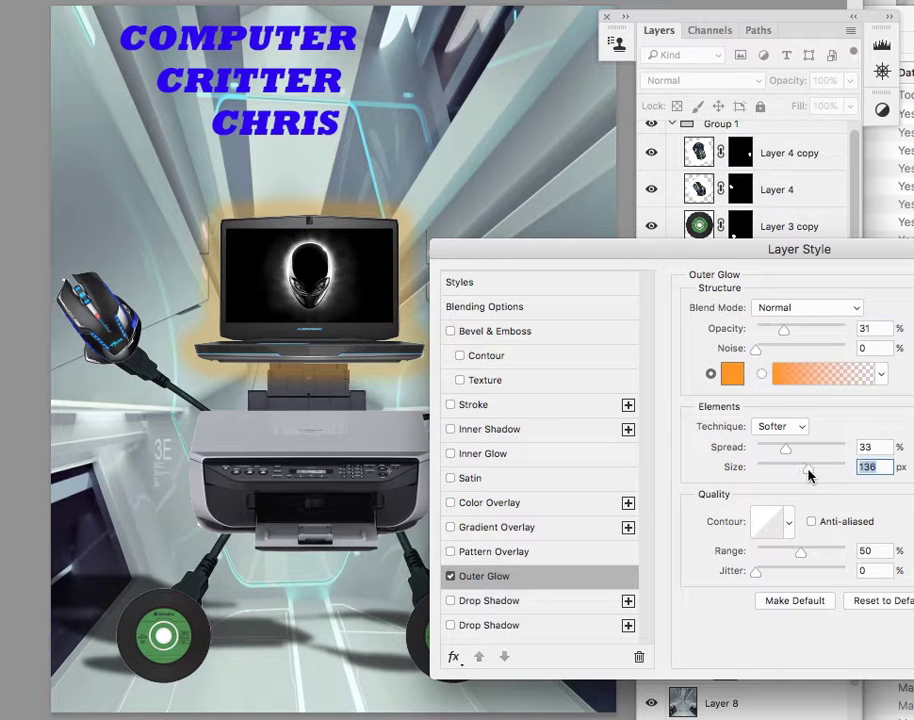
{"action": "left_click_drag", "start_coordinate": [808, 468], "coordinate": [779, 468]}
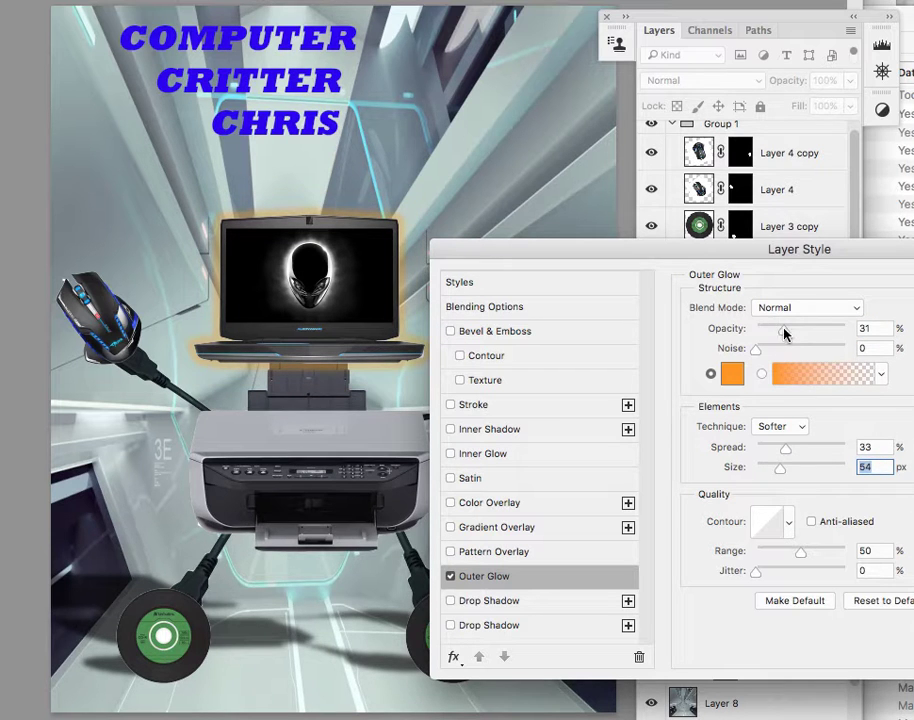
{"action": "mouse_move", "coordinate": [785, 334]}
{"action": "left_mouse_down"}
{"action": "mouse_move", "coordinate": [832, 326]}
{"action": "mouse_move", "coordinate": [794, 330]}
{"action": "left_mouse_up"}
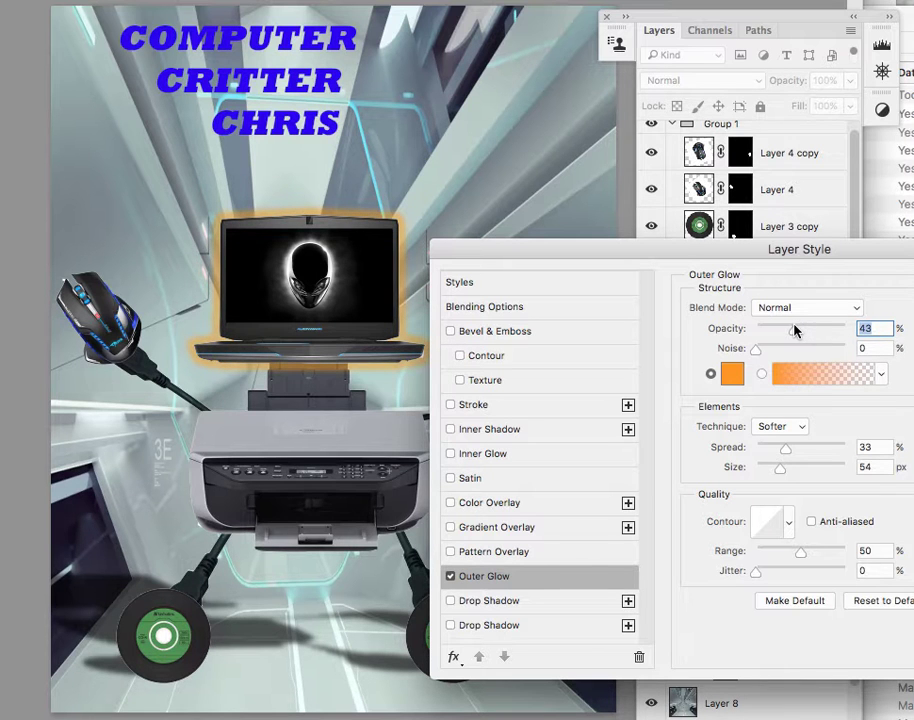
{"action": "left_click_drag", "start_coordinate": [601, 254], "coordinate": [706, 149]}
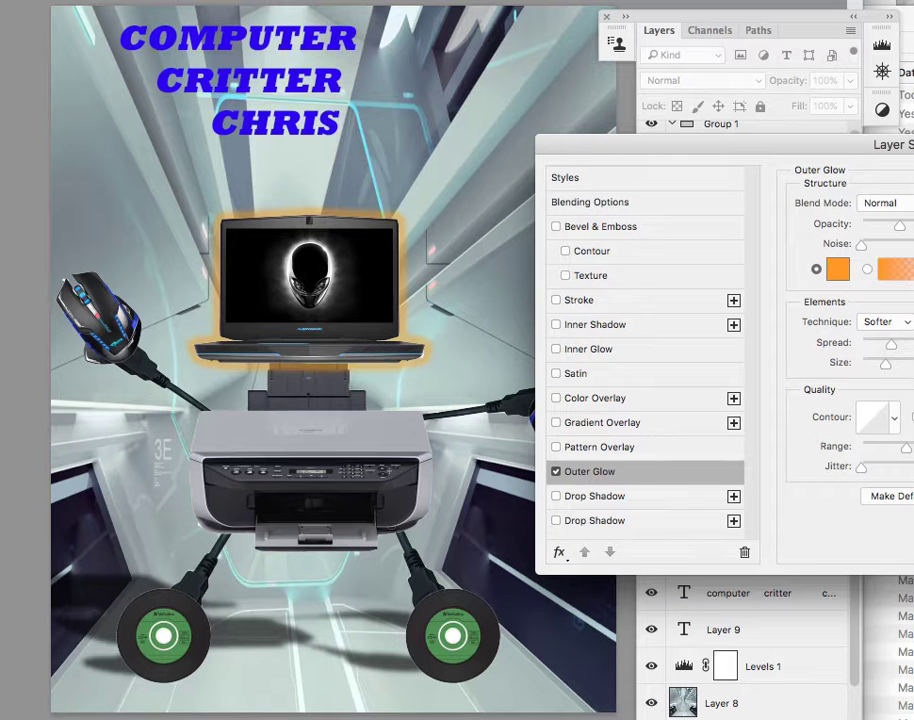
{"action": "key", "text": "Return"}
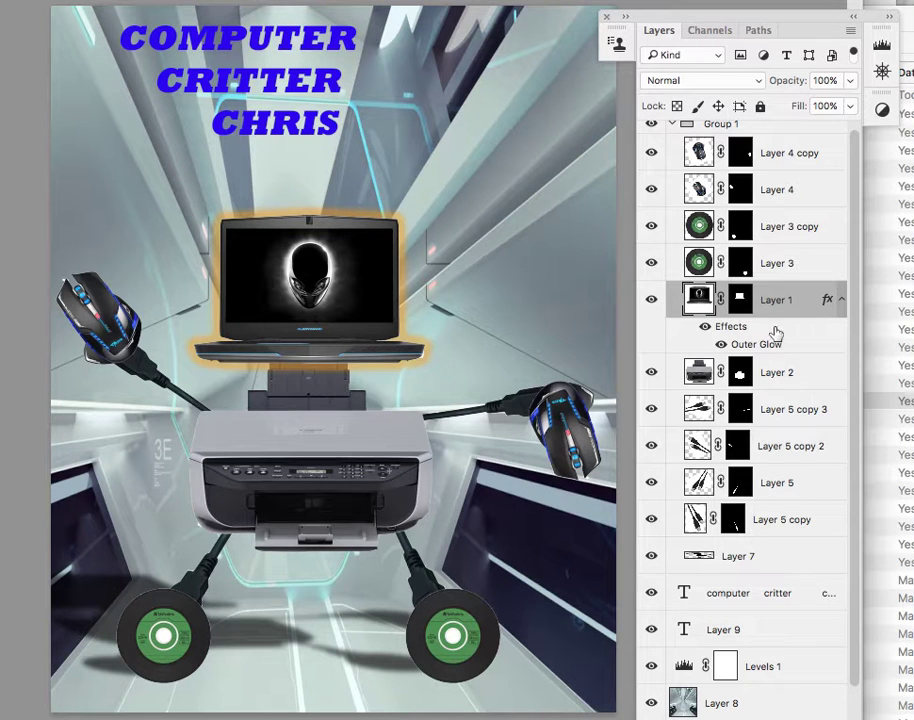
Step: Select the title text layer, switch to dafont.com in the browser, and browse the Techno LCD fonts for a title typeface
{"action": "left_click", "coordinate": [748, 600]}
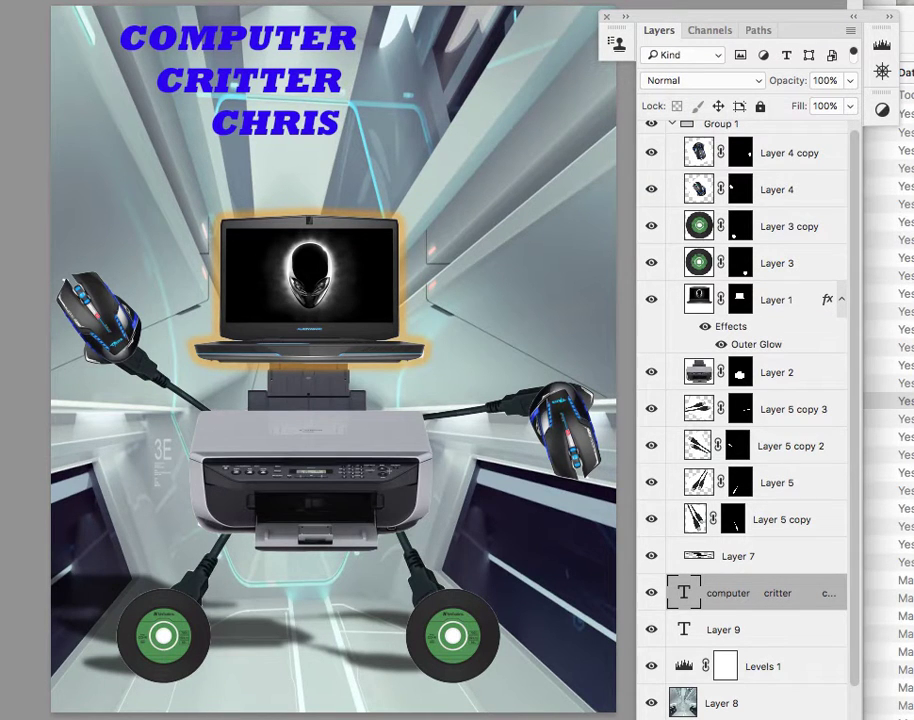
{"action": "key", "text": "super+Tab"}
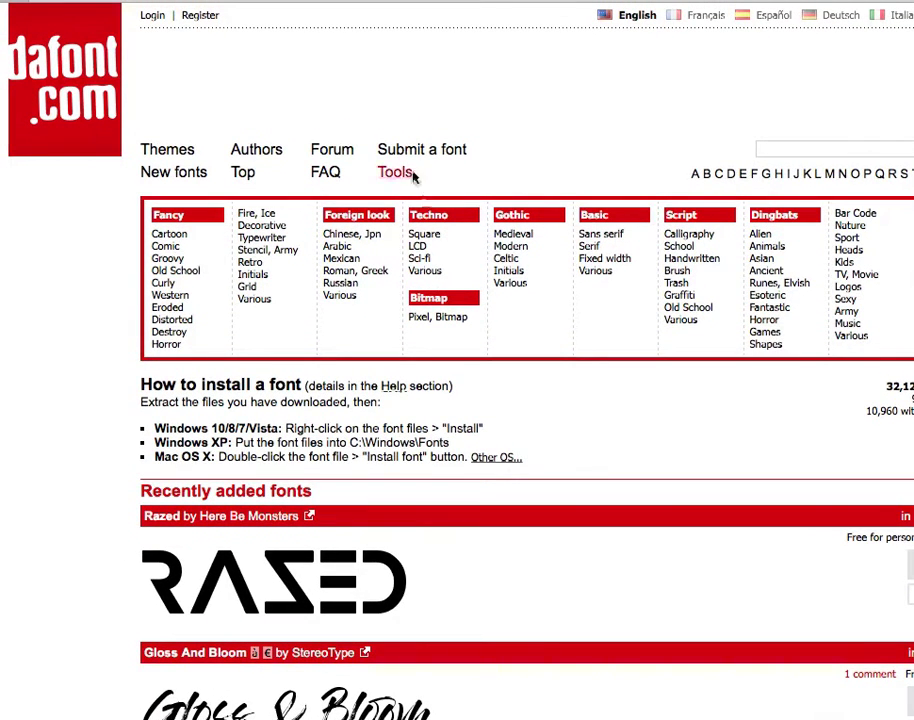
{"action": "left_click", "coordinate": [420, 248]}
{"action": "scroll", "coordinate": [464, 301], "scroll_direction": "down", "scroll_amount": 5}
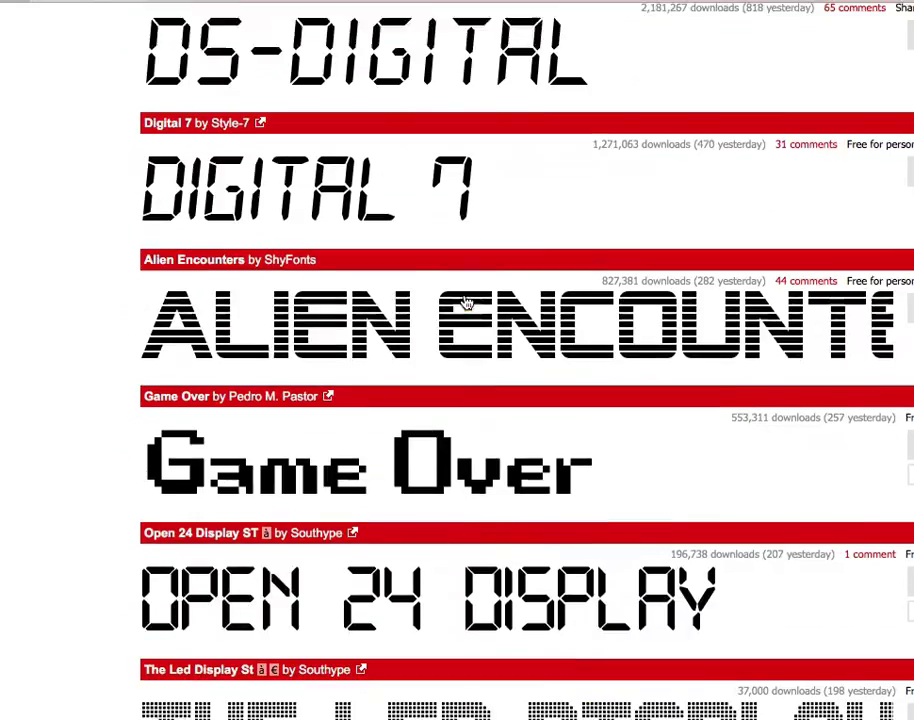
{"action": "scroll", "coordinate": [465, 301], "scroll_direction": "down", "scroll_amount": 6}
{"action": "scroll", "coordinate": [465, 301], "scroll_direction": "up", "scroll_amount": 11}
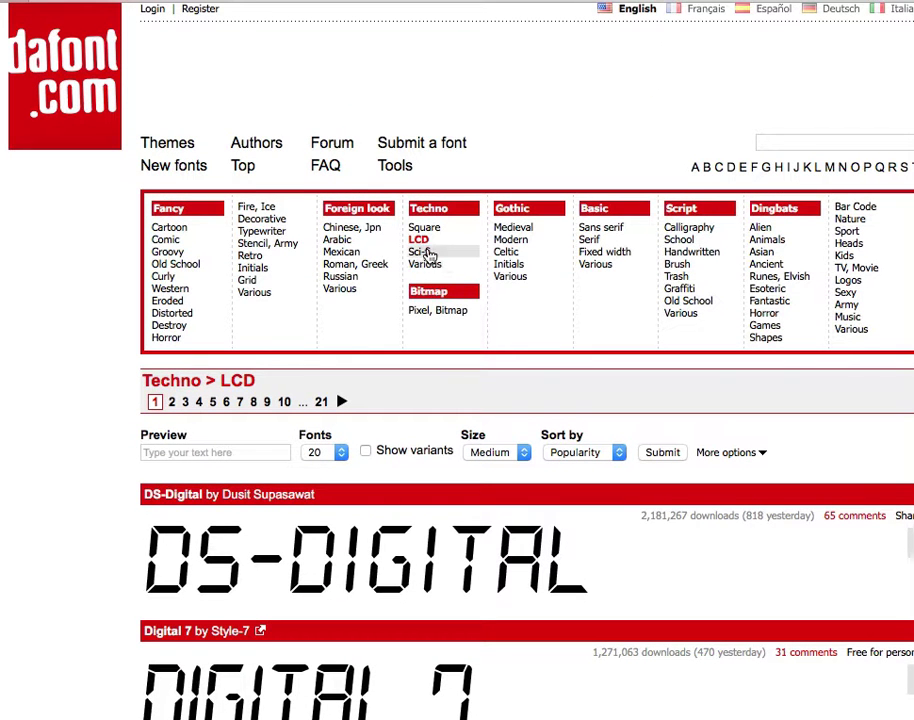
Step: Browse the Techno Sci-fi and Fancy Groovy font categories for a title typeface
{"action": "left_click", "coordinate": [425, 253]}
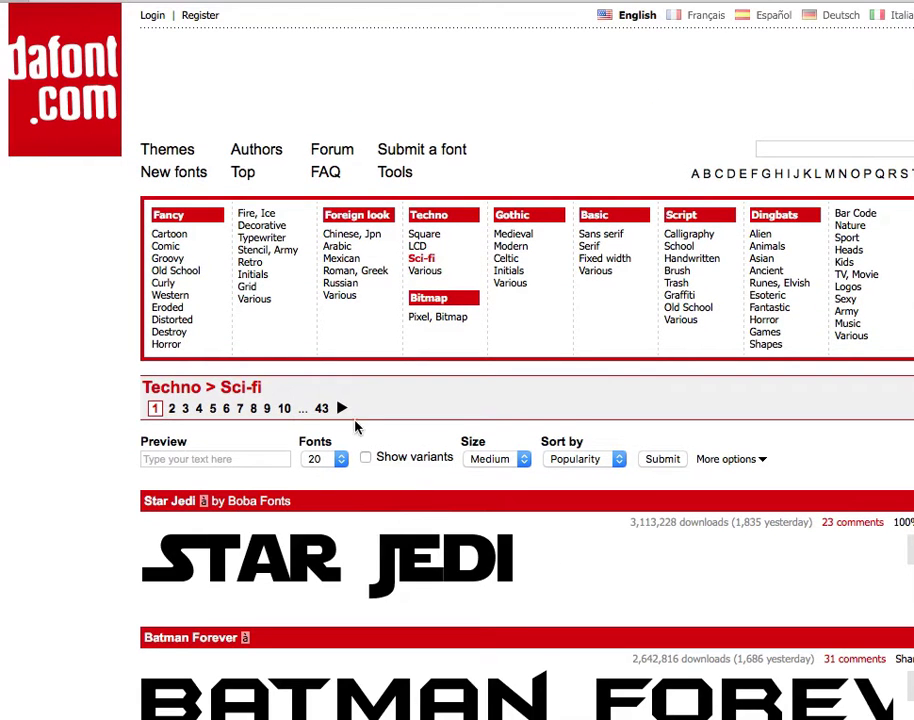
{"action": "scroll", "coordinate": [571, 463], "scroll_direction": "down", "scroll_amount": 6}
{"action": "scroll", "coordinate": [571, 463], "scroll_direction": "up", "scroll_amount": 6}
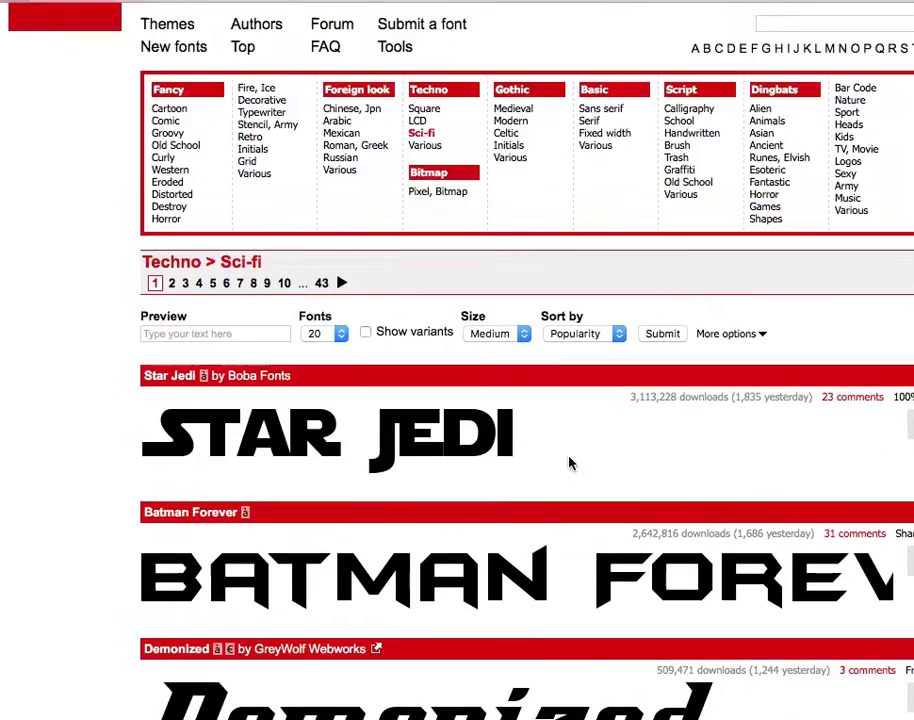
{"action": "scroll", "coordinate": [568, 462], "scroll_direction": "up", "scroll_amount": 1}
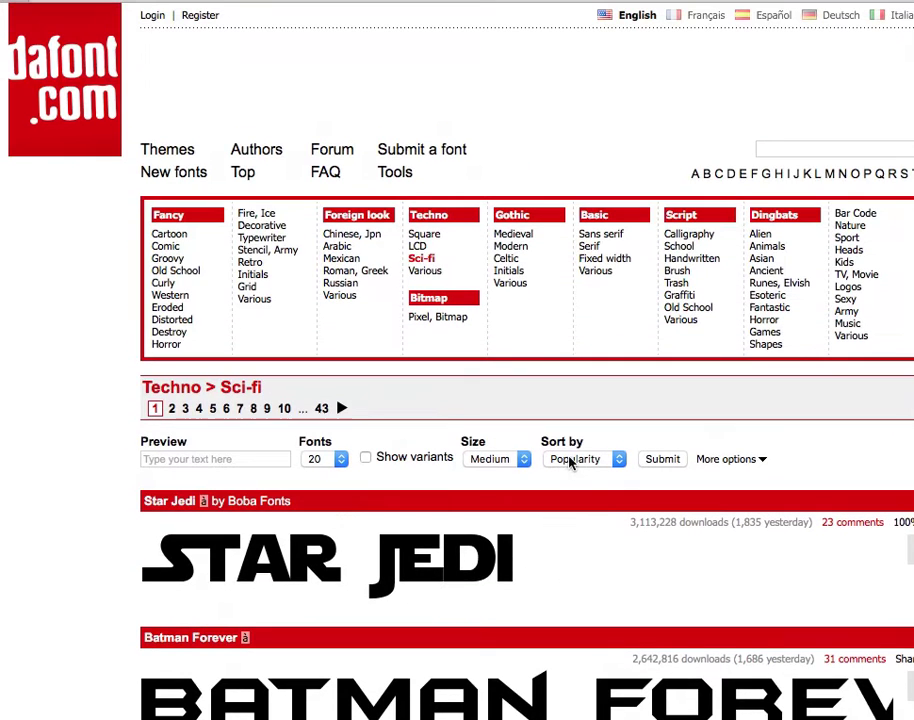
{"action": "left_click", "coordinate": [178, 259]}
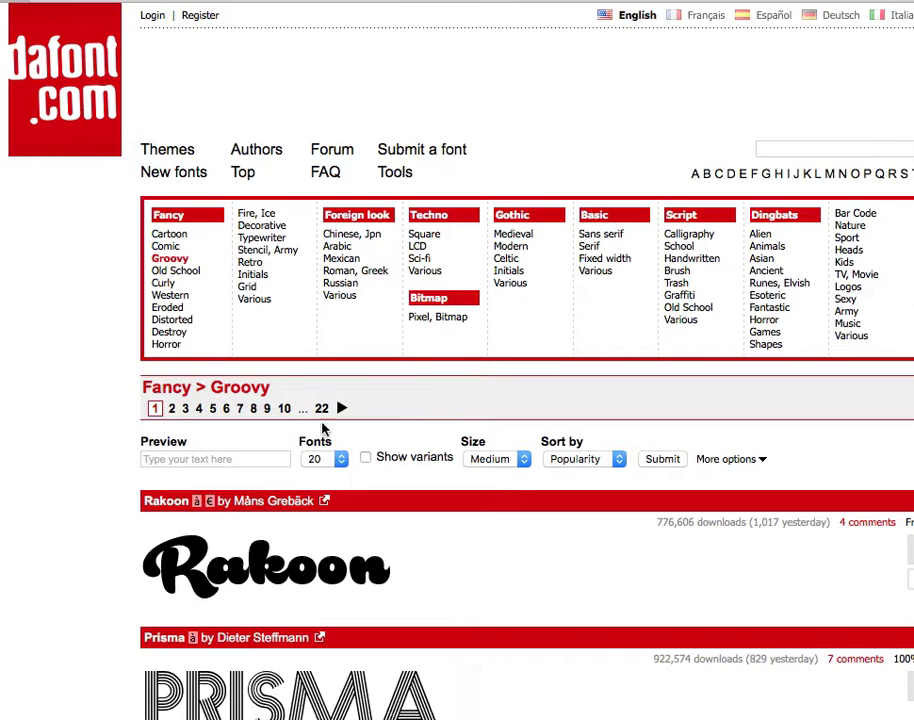
{"action": "scroll", "coordinate": [416, 436], "scroll_direction": "down", "scroll_amount": 10}
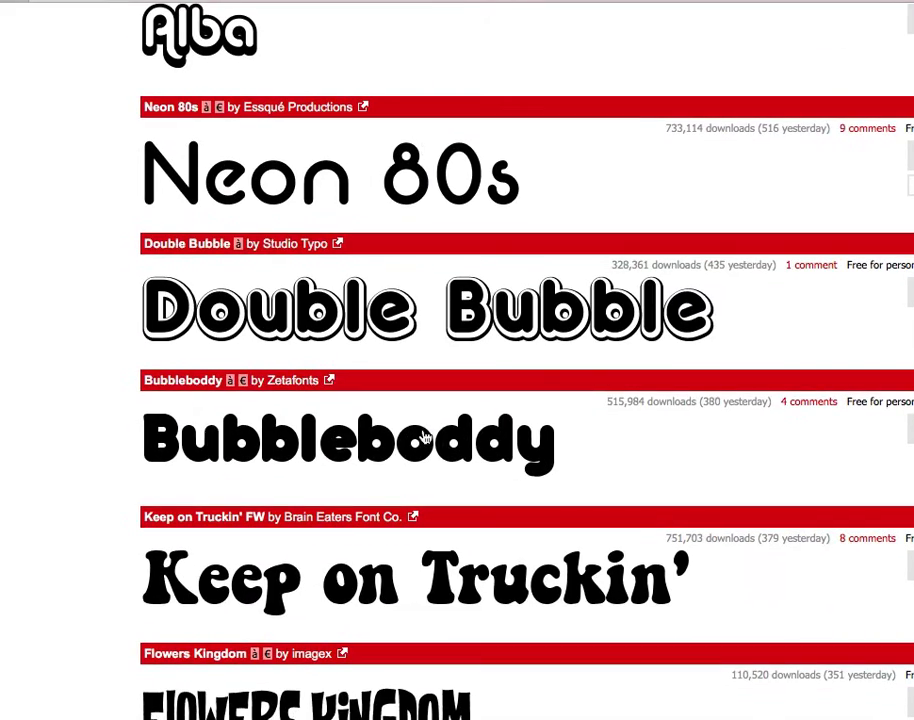
Step: Switch back to Photoshop and recolor the computer critter chris title text to magenta using a web-safe color
{"action": "key", "text": "super+Tab"}
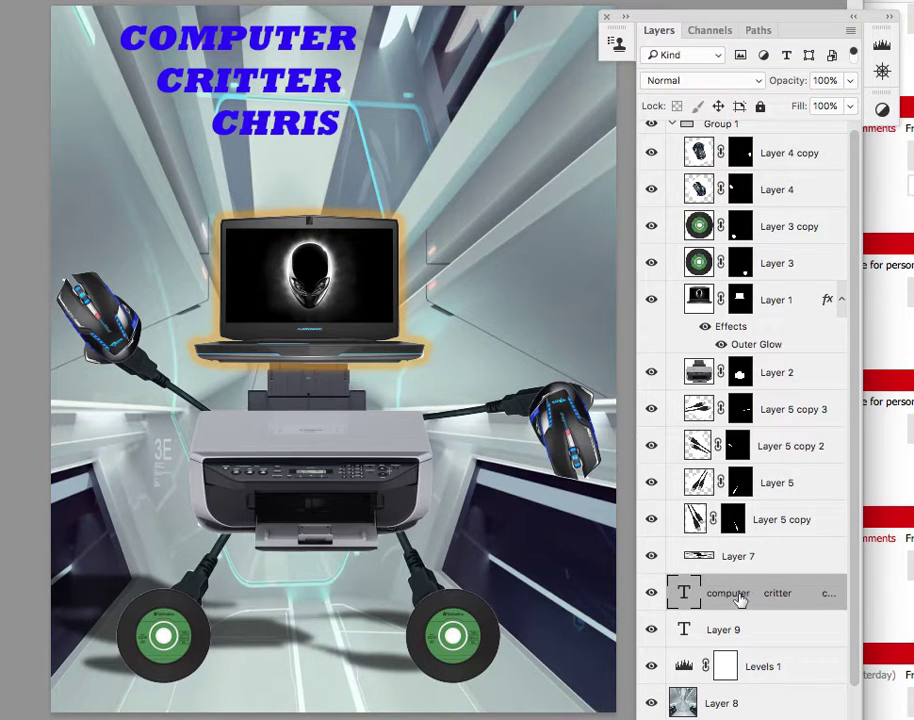
{"action": "double_click", "coordinate": [690, 593]}
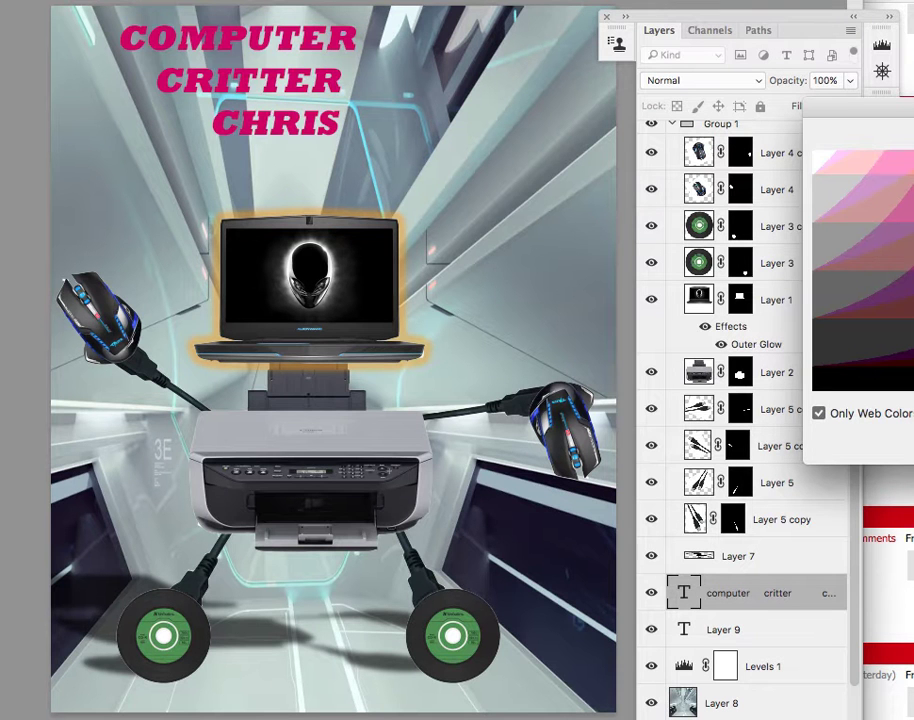
{"action": "key", "text": "Return"}
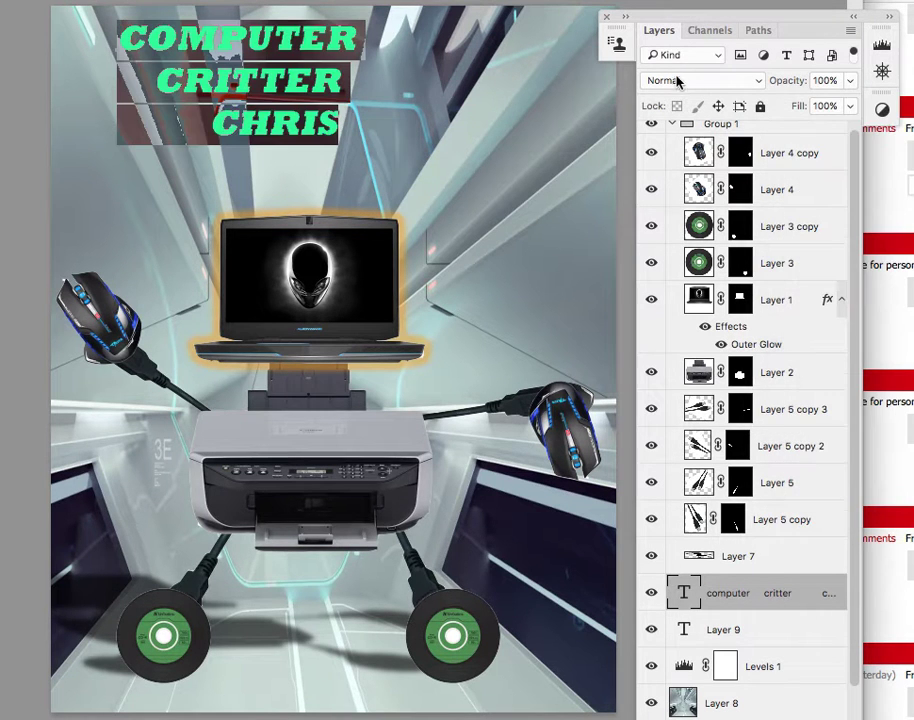
{"action": "key", "text": "super+Return"}
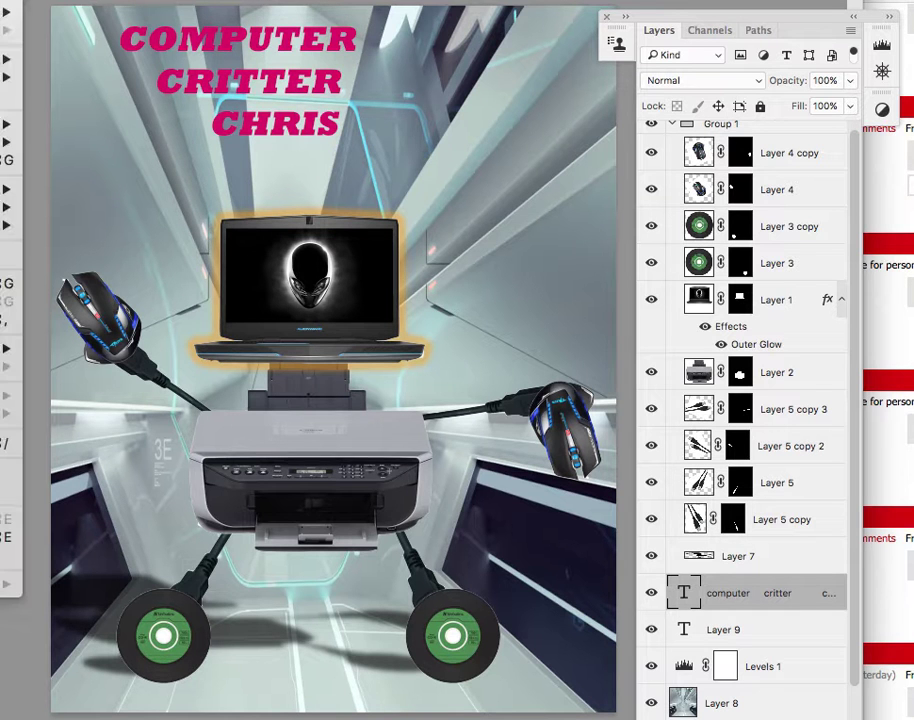
Step: Add a thickened white outside Stroke to the title text layer and briefly try a Drop Shadow on it
{"action": "mouse_move", "coordinate": [8, 12]}
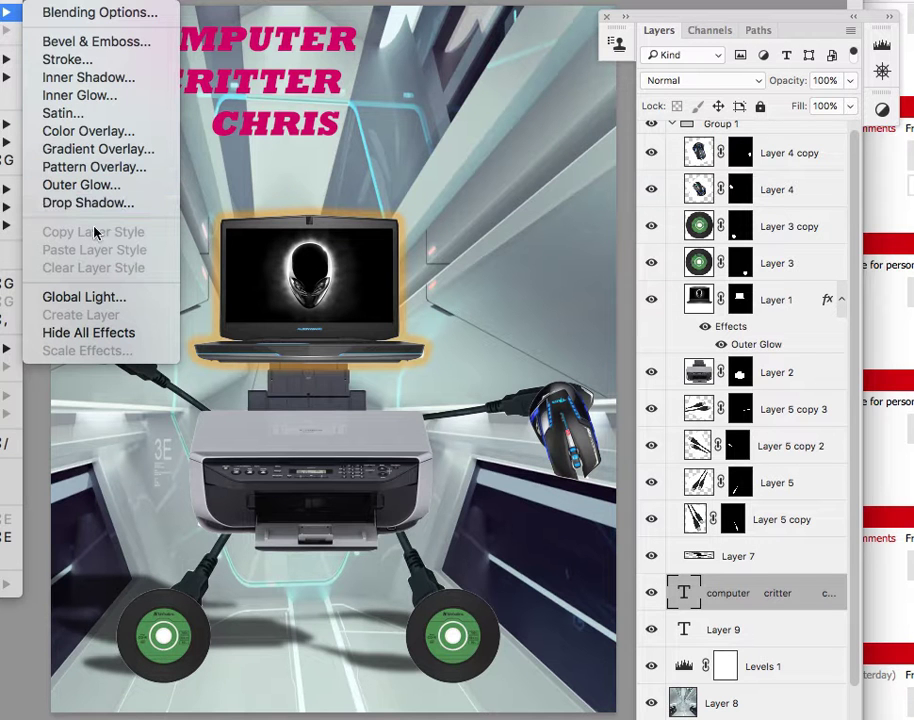
{"action": "left_click", "coordinate": [67, 60]}
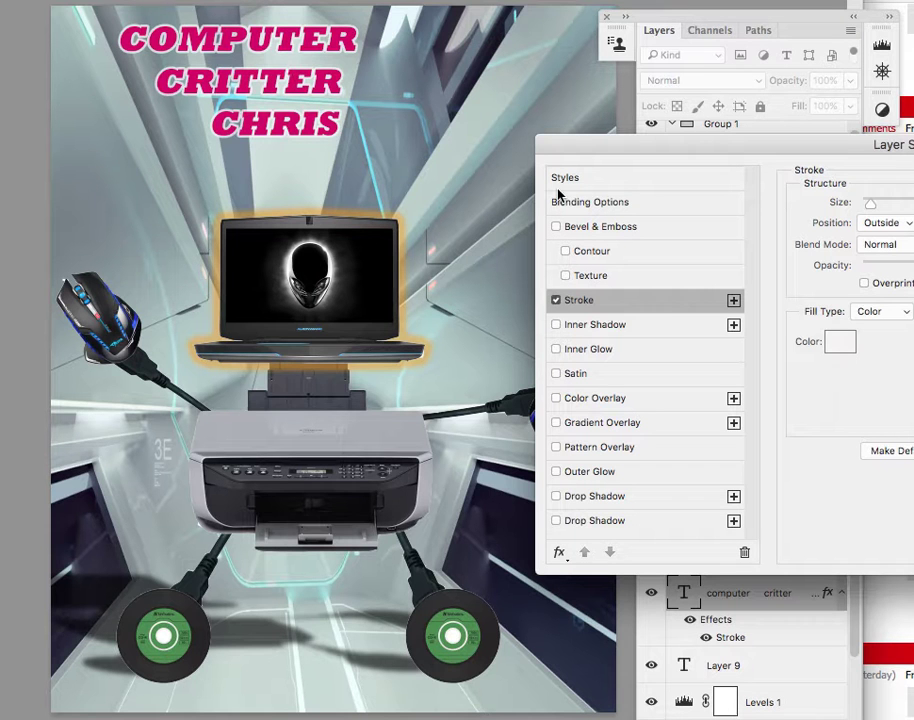
{"action": "mouse_move", "coordinate": [873, 206]}
{"action": "left_mouse_down"}
{"action": "mouse_move", "coordinate": [886, 208]}
{"action": "mouse_move", "coordinate": [875, 208]}
{"action": "left_mouse_up"}
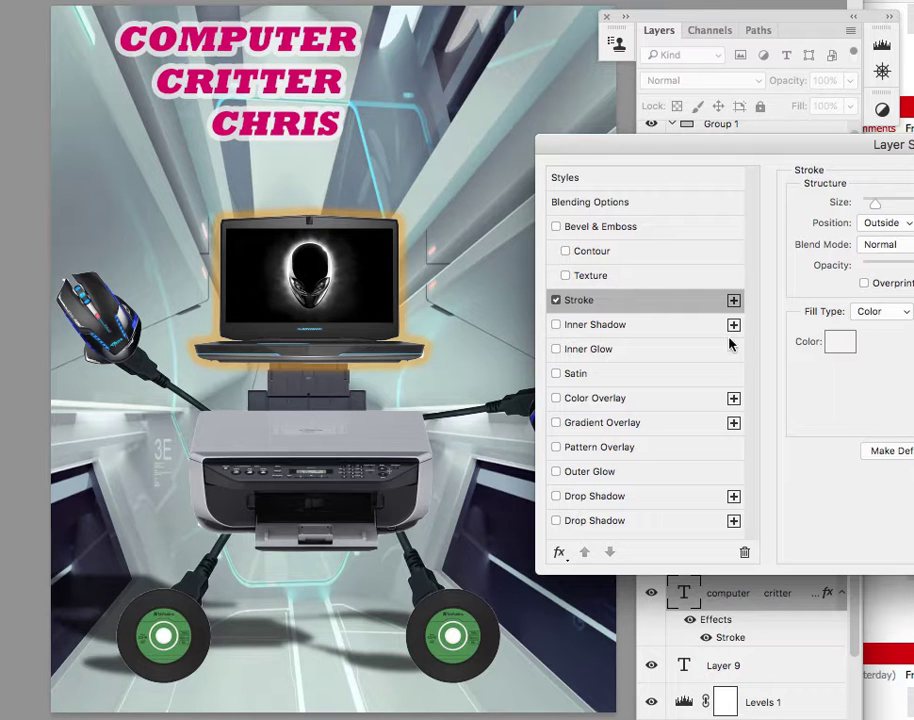
{"action": "left_click", "coordinate": [648, 496]}
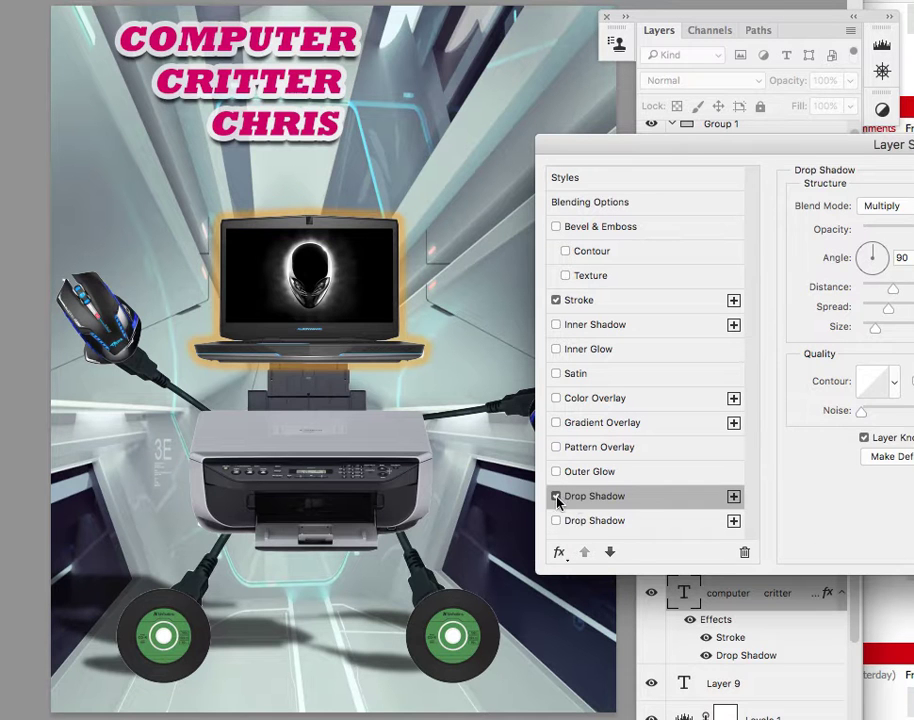
{"action": "left_click", "coordinate": [556, 496]}
Step: Add an orange Outer Glow with increased opacity and size to the title, apply it, and compare the title with effects off and on
{"action": "left_click", "coordinate": [632, 473]}
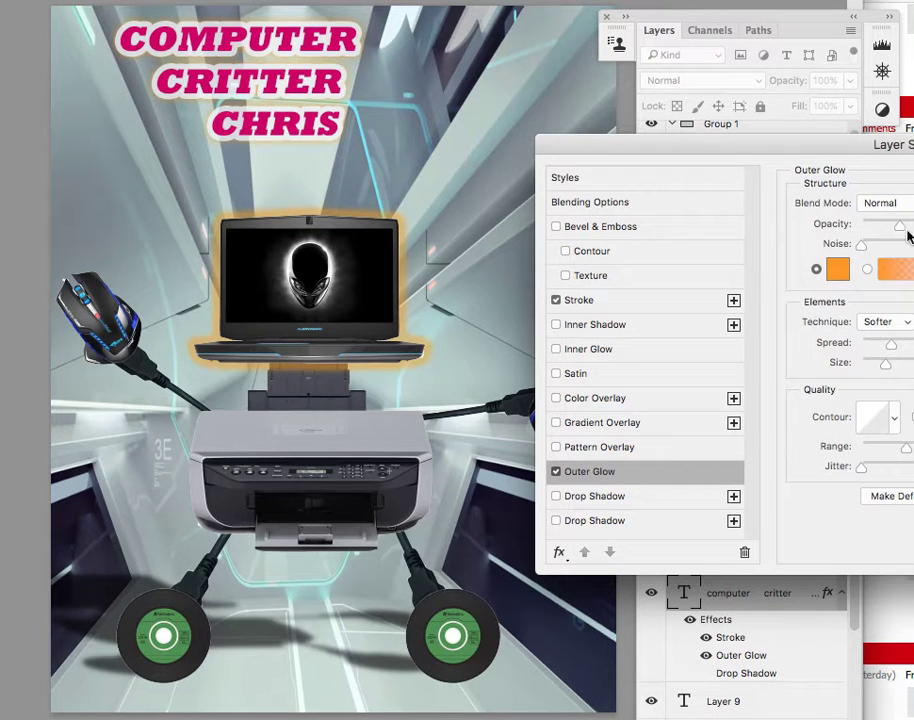
{"action": "left_click_drag", "start_coordinate": [899, 229], "coordinate": [913, 229]}
{"action": "left_click_drag", "start_coordinate": [883, 367], "coordinate": [888, 366]}
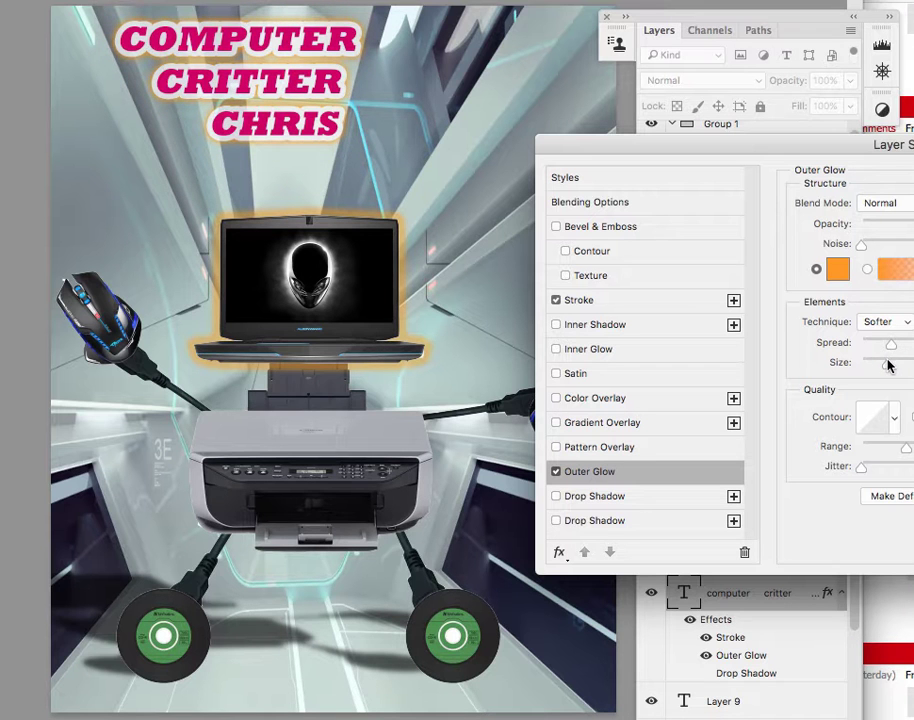
{"action": "key", "text": "Return"}
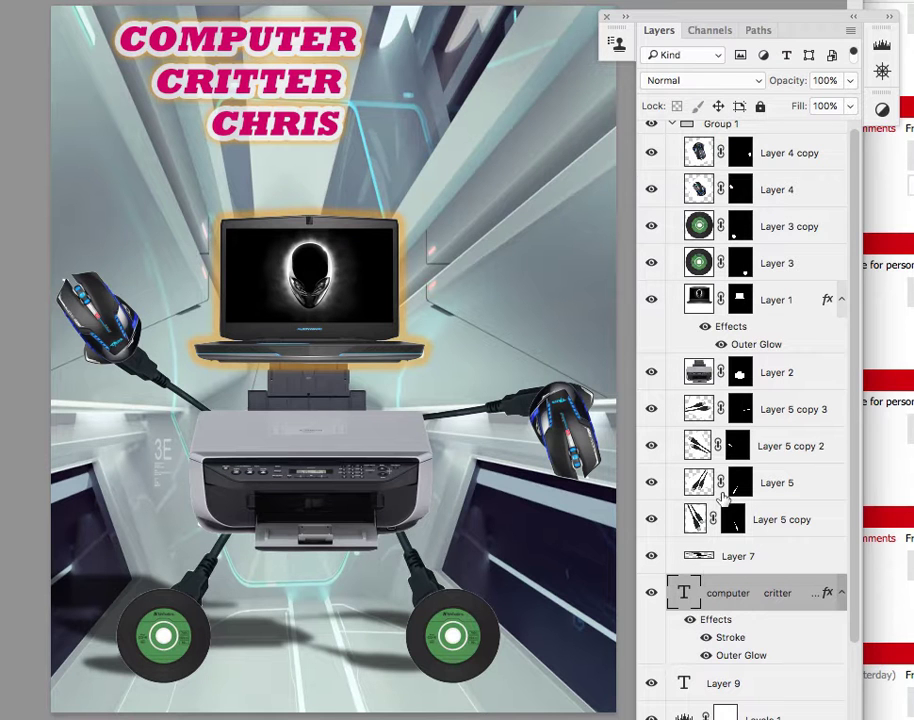
{"action": "left_click", "coordinate": [688, 620]}
{"action": "left_click", "coordinate": [688, 620]}
Step: Switch to the course page in the browser and read the Week 5 grading rubric's requirements for the caricature design
{"action": "key", "text": "super+Tab"}
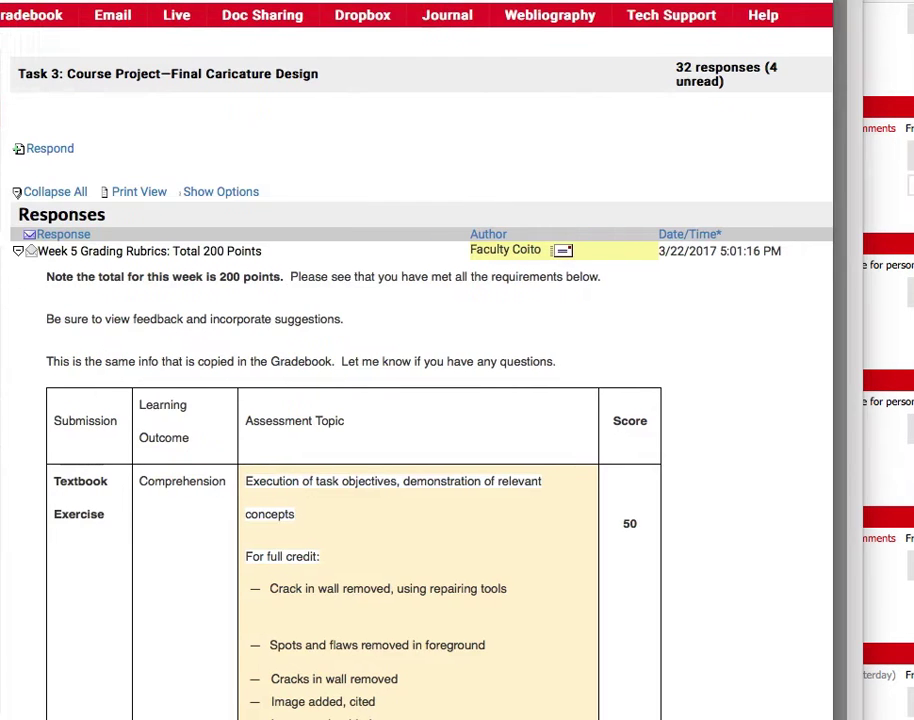
{"action": "scroll", "coordinate": [426, 504], "scroll_direction": "down", "scroll_amount": 7}
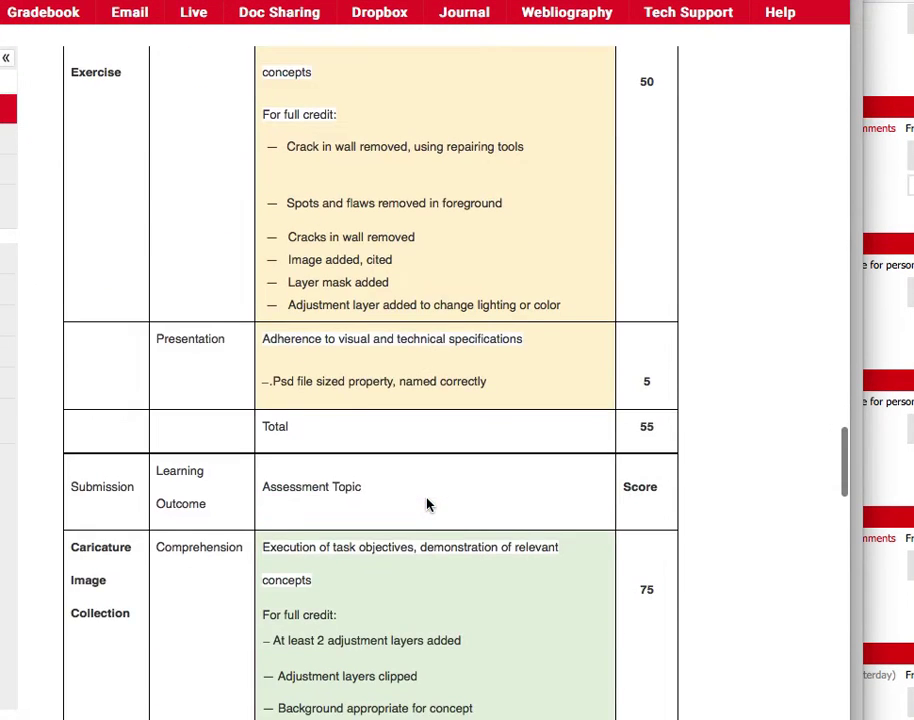
{"action": "scroll", "coordinate": [426, 504], "scroll_direction": "down", "scroll_amount": 2}
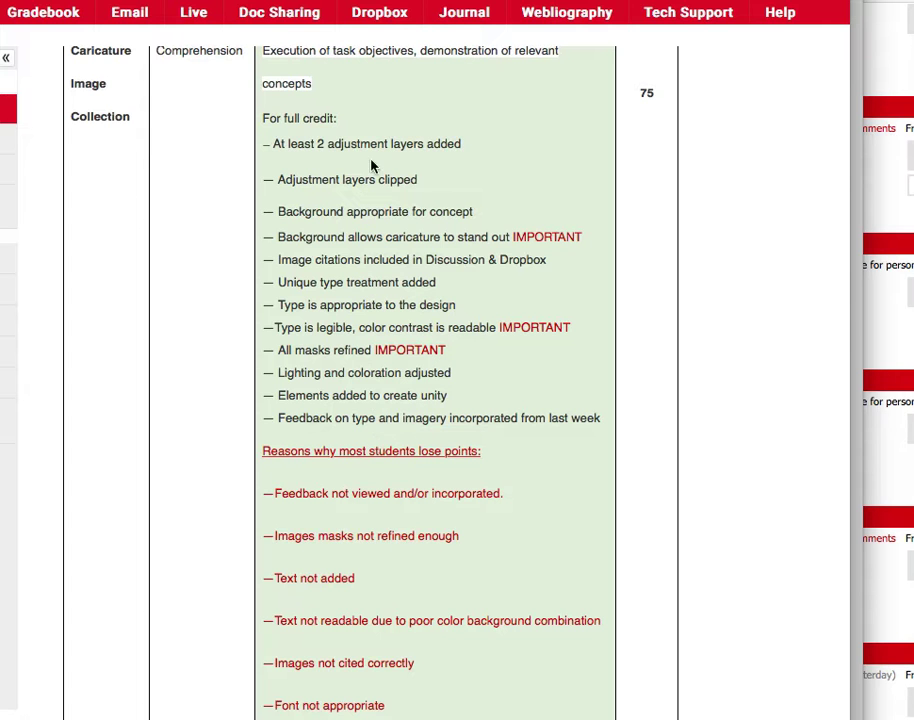
{"action": "scroll", "coordinate": [381, 257], "scroll_direction": "down", "scroll_amount": 10}
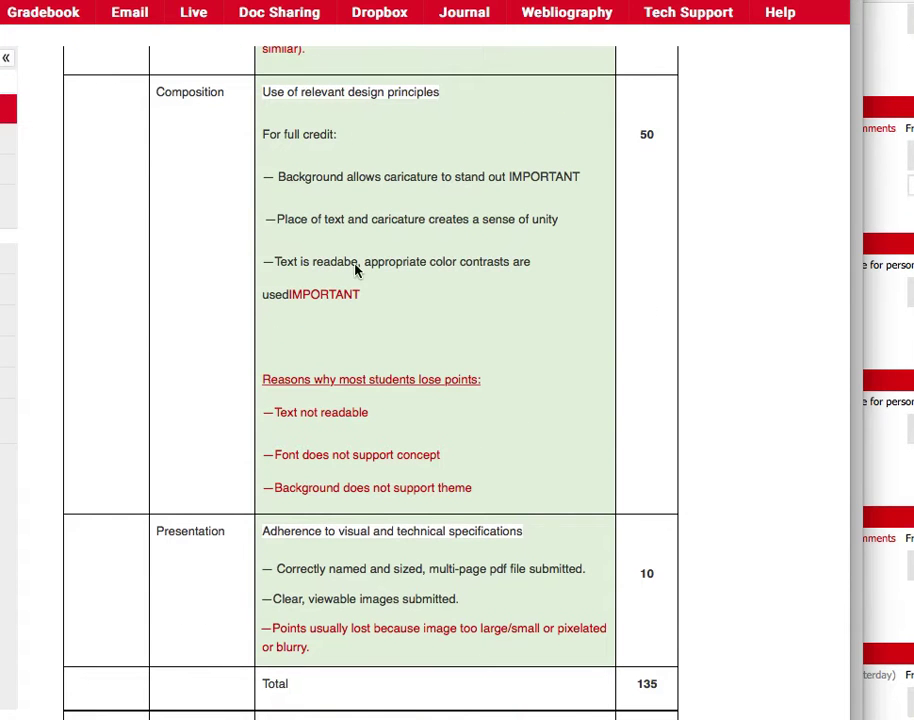
{"action": "scroll", "coordinate": [355, 320], "scroll_direction": "down", "scroll_amount": 5}
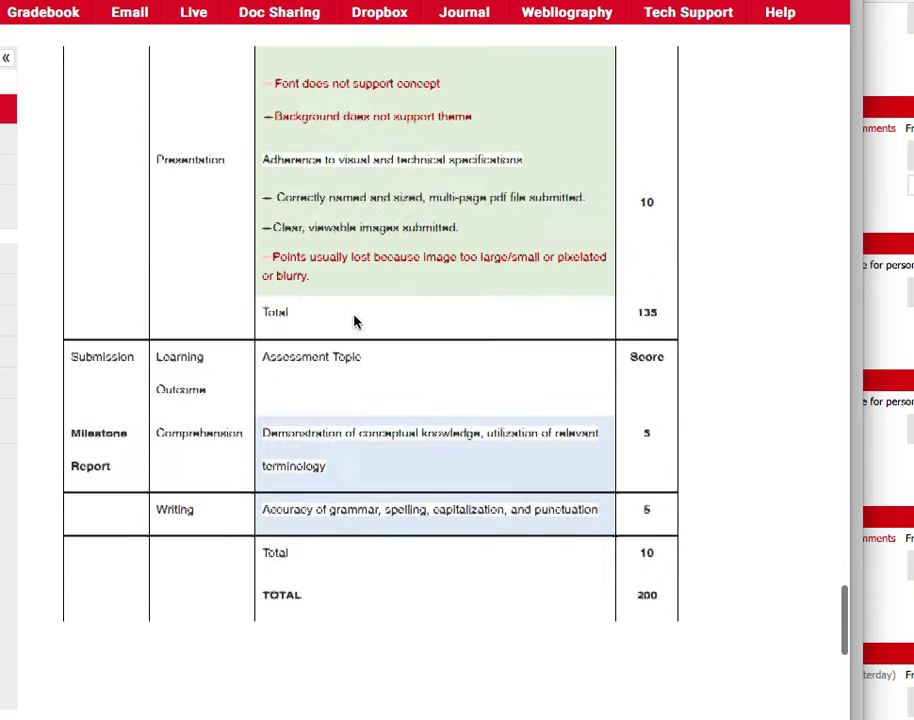
{"action": "scroll", "coordinate": [352, 320], "scroll_direction": "up", "scroll_amount": 6}
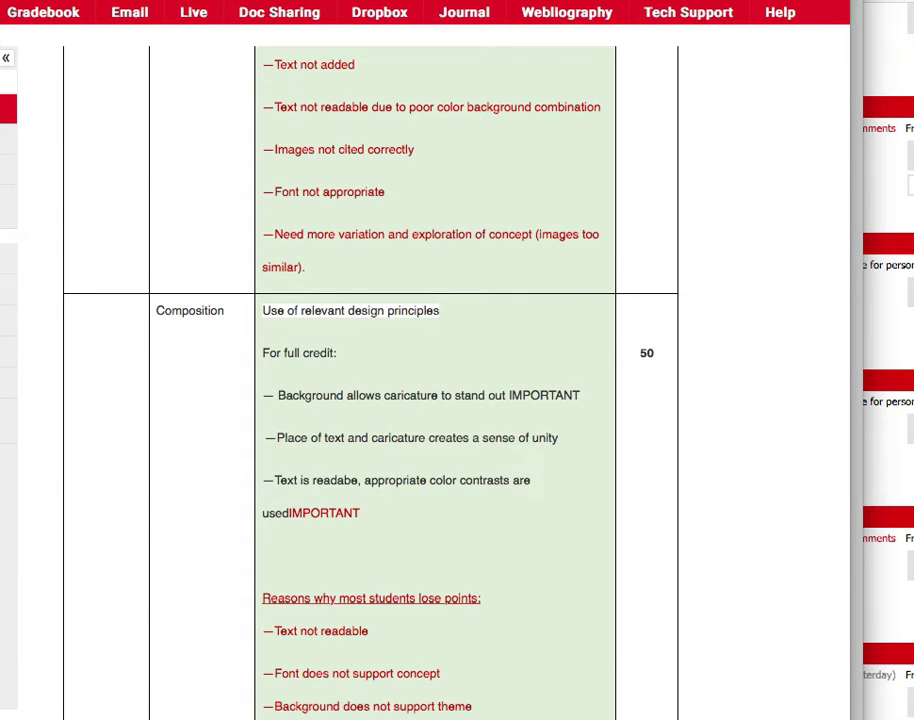
Step: Switch back to Photoshop, hide the Layer 8 background, and examine the mask edges of the printer, mouse, cables and disc
{"action": "key", "text": "super+Tab"}
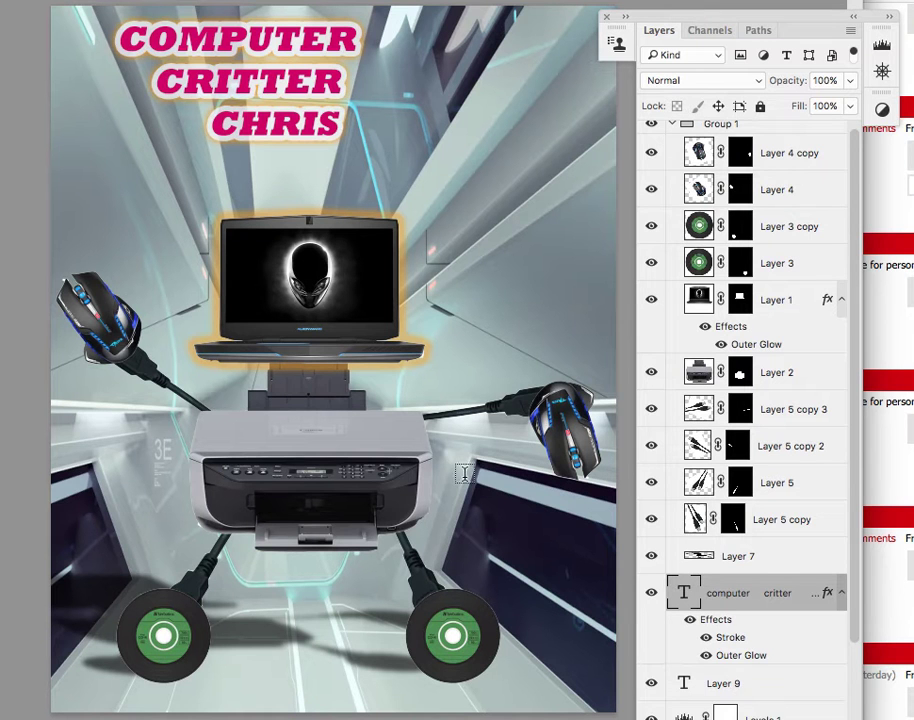
{"action": "scroll", "coordinate": [690, 537], "scroll_direction": "down", "scroll_amount": 3}
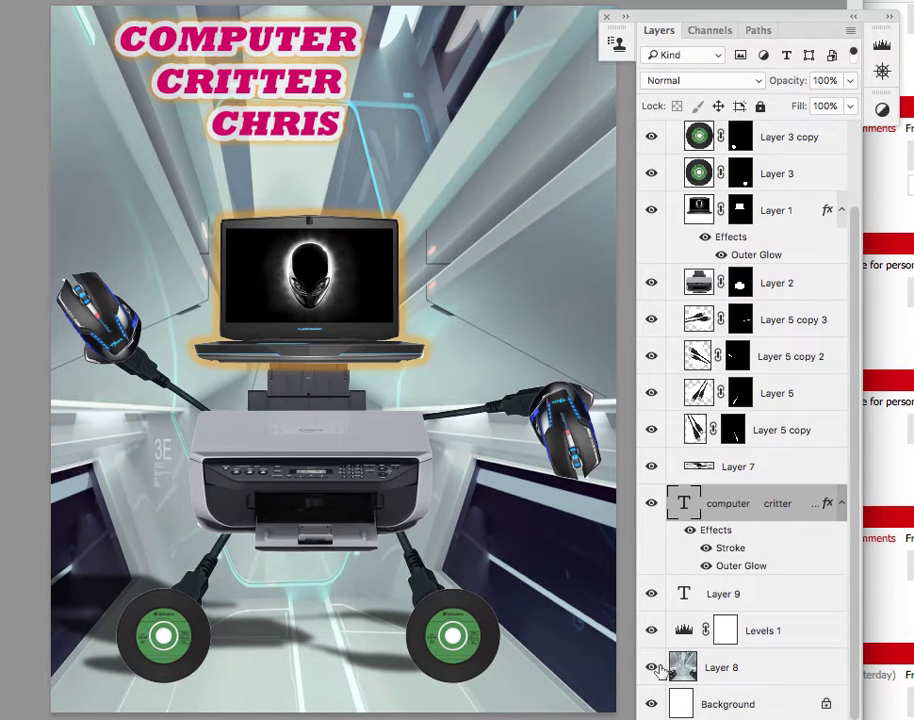
{"action": "left_click", "coordinate": [652, 667]}
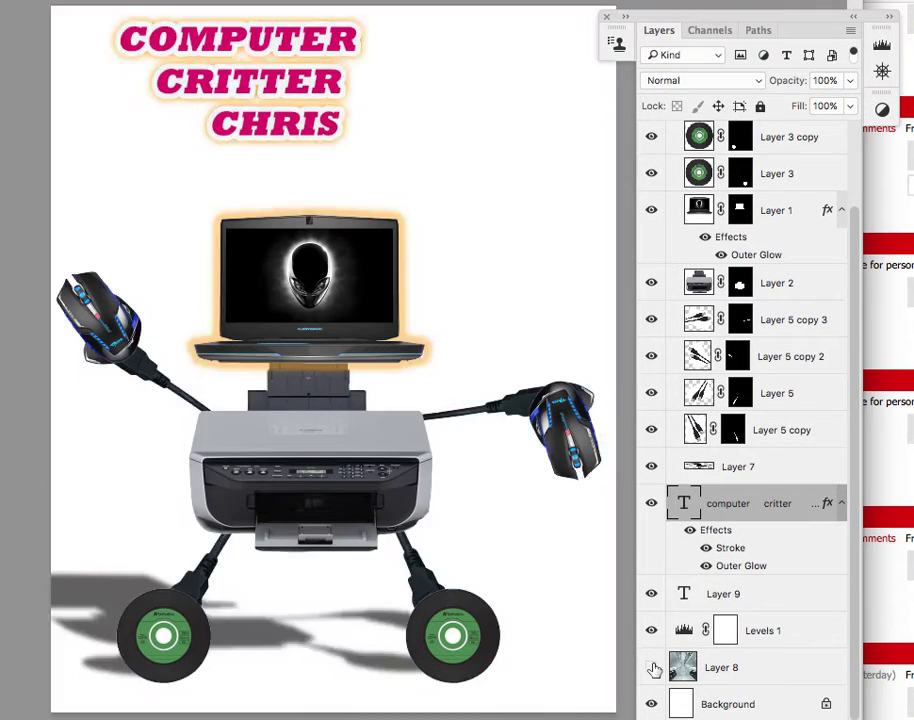
{"action": "key", "text": "super+plus"}
{"action": "key", "text": "super+plus"}
{"action": "key", "text": "super+plus"}
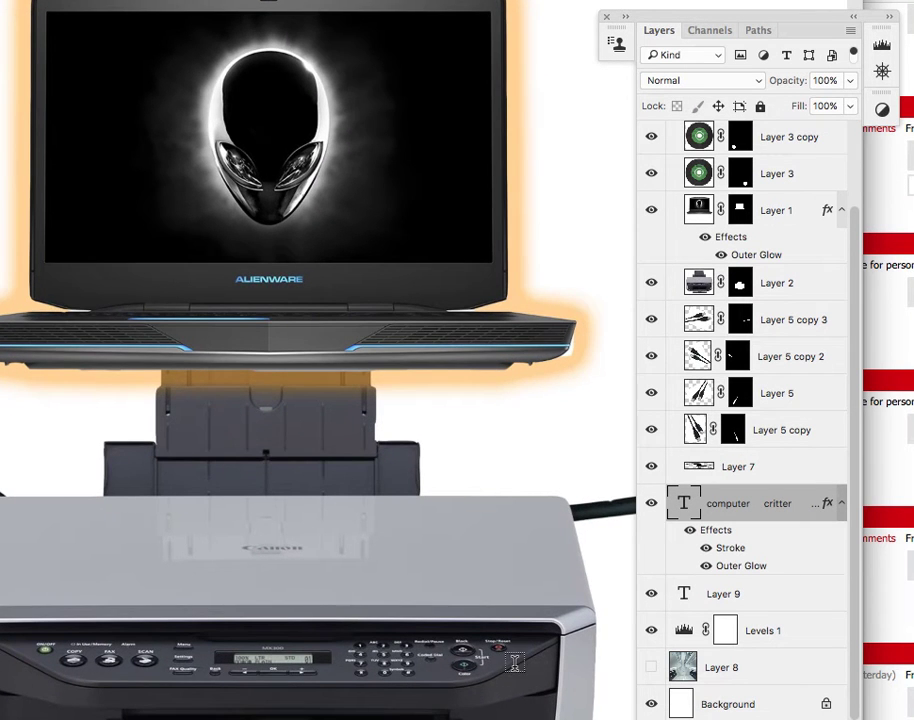
{"action": "scroll", "coordinate": [514, 663], "scroll_direction": "down", "scroll_amount": 10}
{"action": "scroll", "coordinate": [514, 663], "scroll_direction": "up", "scroll_amount": 4}
{"action": "scroll", "coordinate": [514, 663], "scroll_direction": "right", "scroll_amount": 10}
{"action": "scroll", "coordinate": [514, 663], "scroll_direction": "up", "scroll_amount": 4}
{"action": "scroll", "coordinate": [514, 663], "scroll_direction": "up", "scroll_amount": 3}
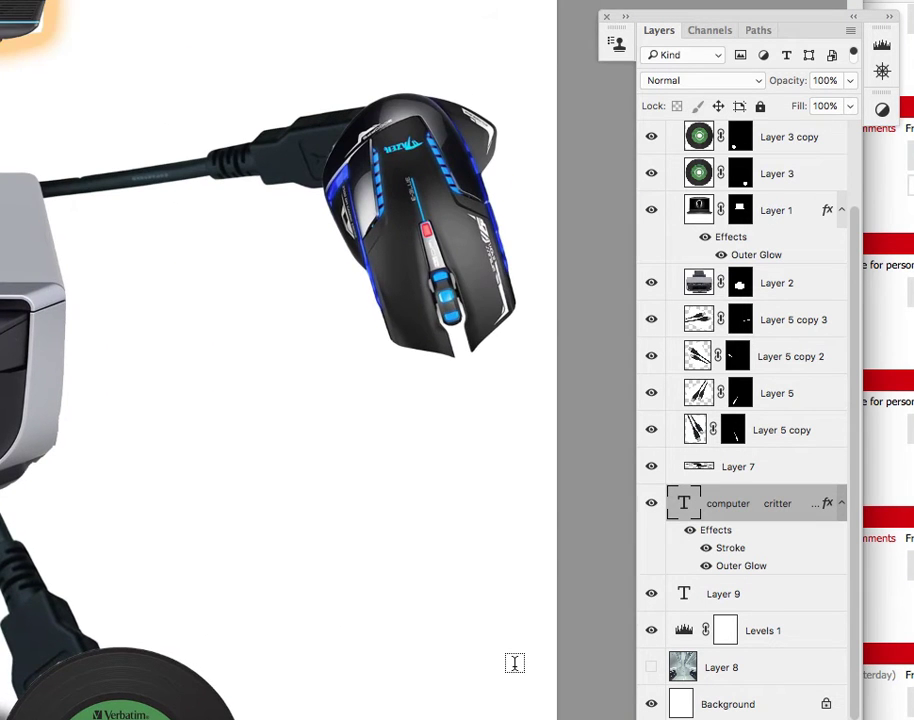
{"action": "scroll", "coordinate": [376, 471], "scroll_direction": "left", "scroll_amount": 10}
{"action": "scroll", "coordinate": [376, 471], "scroll_direction": "down", "scroll_amount": 8}
{"action": "scroll", "coordinate": [376, 471], "scroll_direction": "left", "scroll_amount": 8}
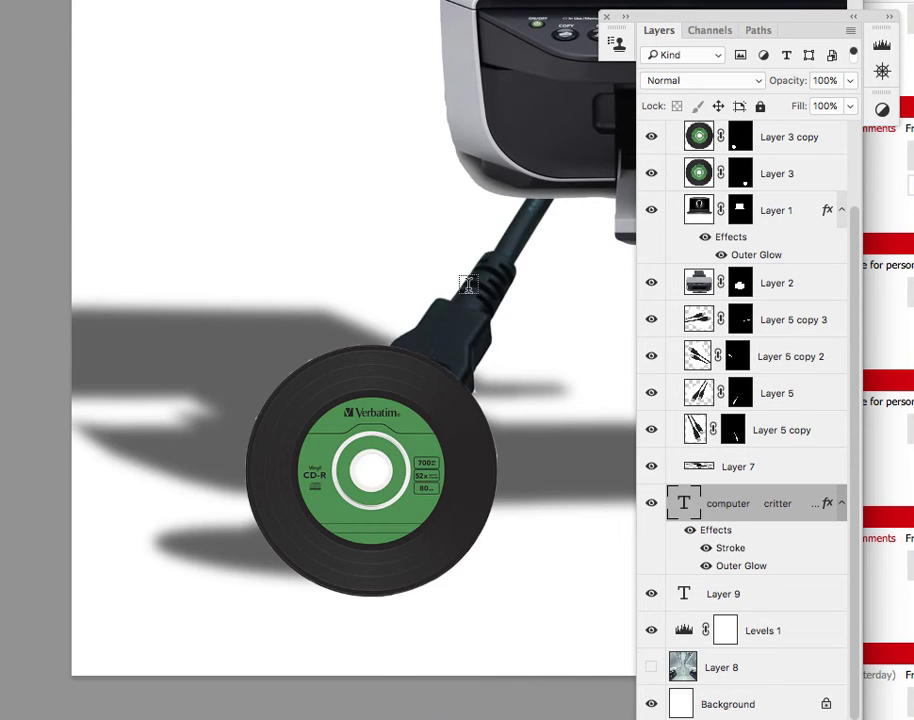
Step: Examine the laptop's mask edges up close, return to the full poster, and show the Layer 8 background again
{"action": "scroll", "coordinate": [468, 285], "scroll_direction": "up", "scroll_amount": 10}
{"action": "scroll", "coordinate": [468, 285], "scroll_direction": "up", "scroll_amount": 2}
{"action": "scroll", "coordinate": [468, 285], "scroll_direction": "right", "scroll_amount": 10}
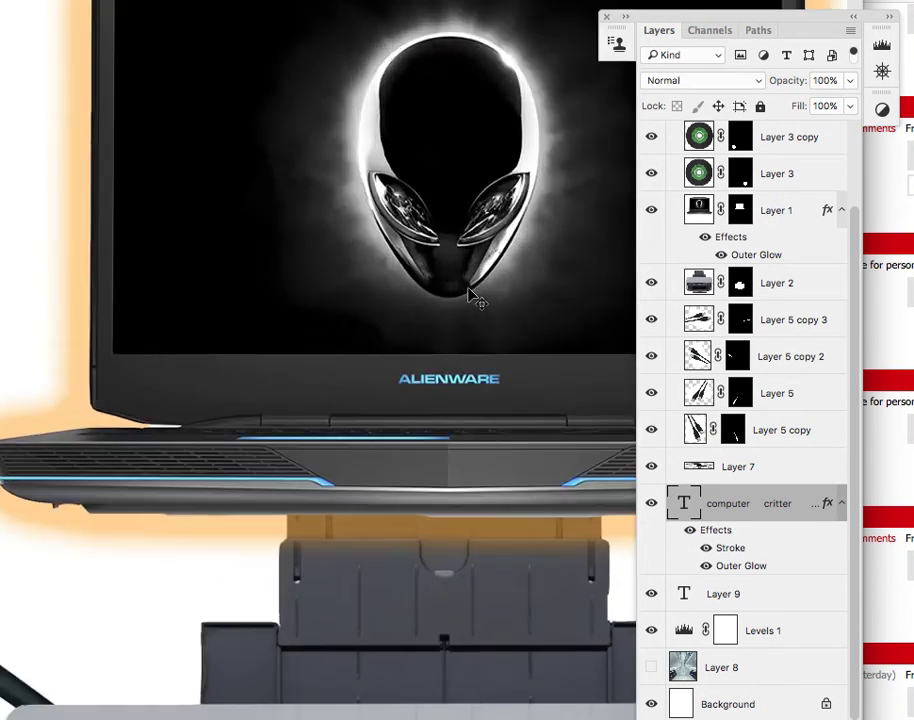
{"action": "key", "text": "super+plus"}
{"action": "scroll", "coordinate": [468, 284], "scroll_direction": "up", "scroll_amount": 8}
{"action": "scroll", "coordinate": [468, 284], "scroll_direction": "right", "scroll_amount": 8}
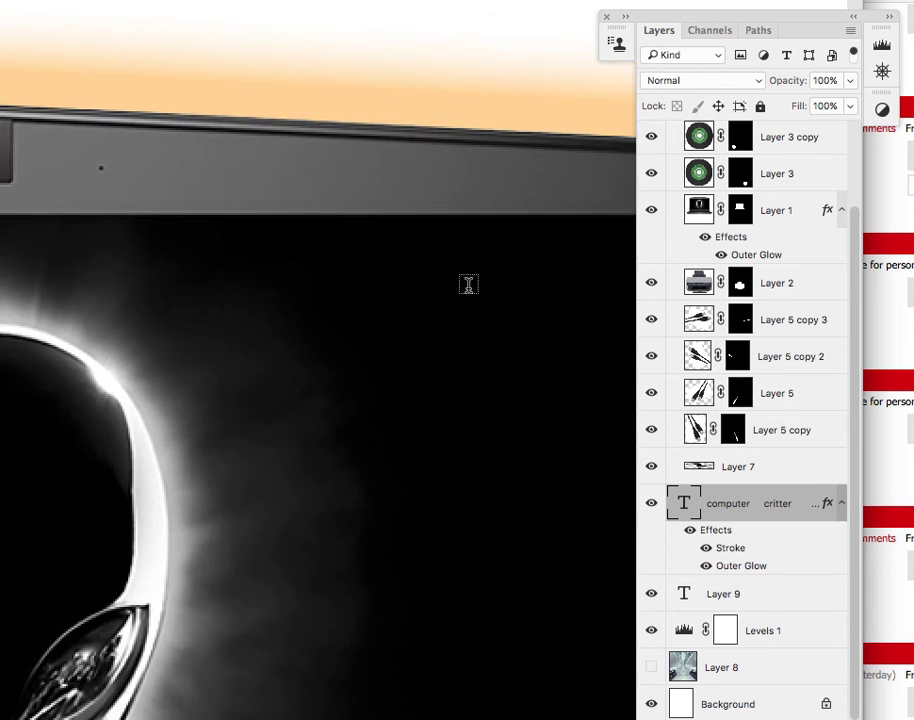
{"action": "scroll", "coordinate": [468, 285], "scroll_direction": "down", "scroll_amount": 5}
{"action": "scroll", "coordinate": [468, 285], "scroll_direction": "up", "scroll_amount": 4}
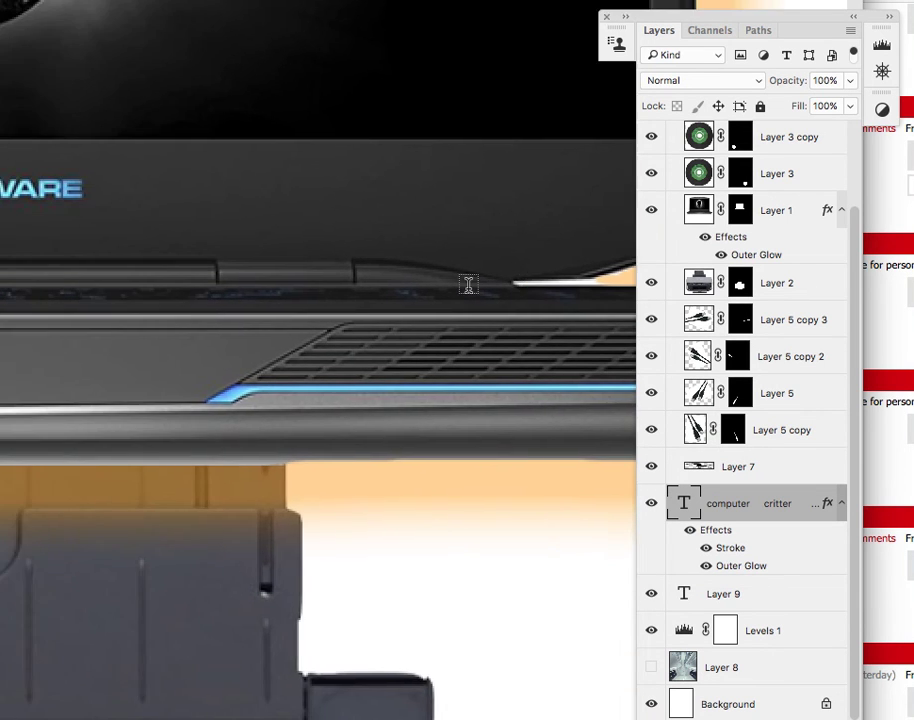
{"action": "scroll", "coordinate": [468, 285], "scroll_direction": "down", "scroll_amount": 3}
{"action": "scroll", "coordinate": [468, 285], "scroll_direction": "up", "scroll_amount": 3}
{"action": "scroll", "coordinate": [469, 291], "scroll_direction": "down", "scroll_amount": 8}
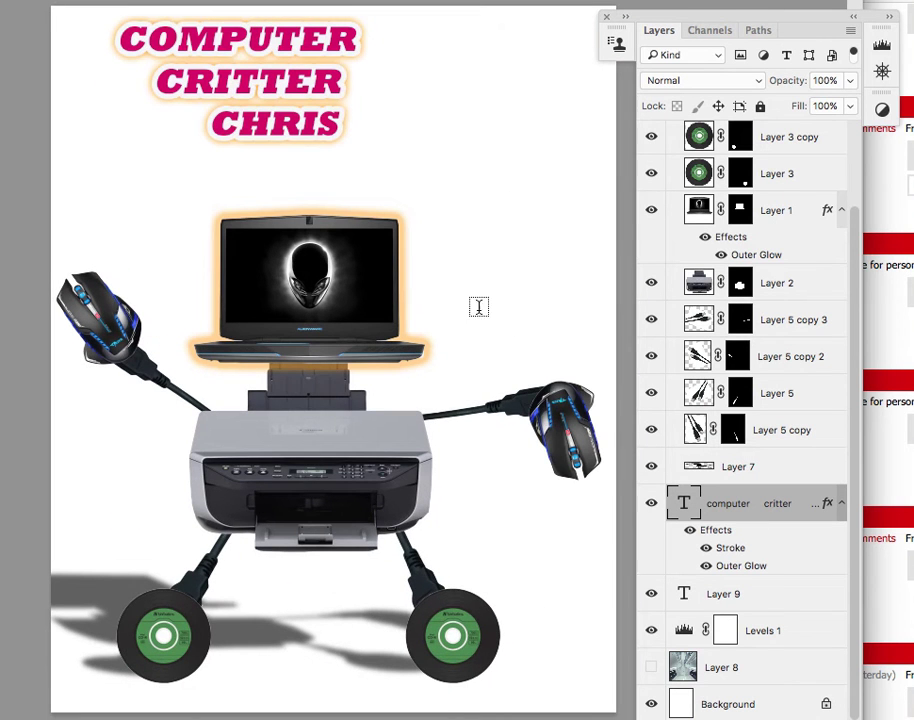
{"action": "left_click", "coordinate": [651, 667]}
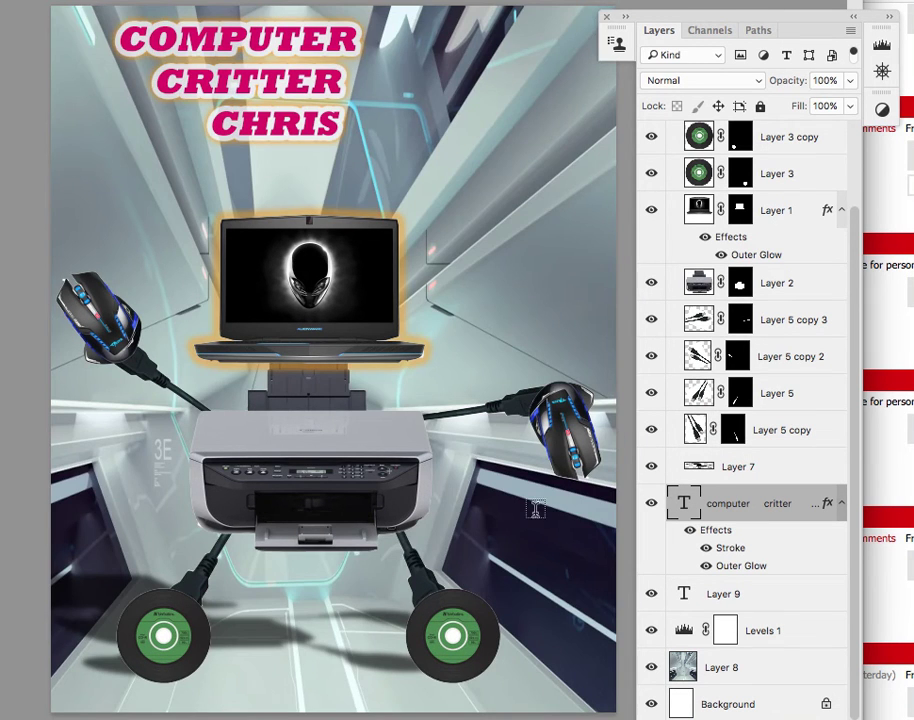